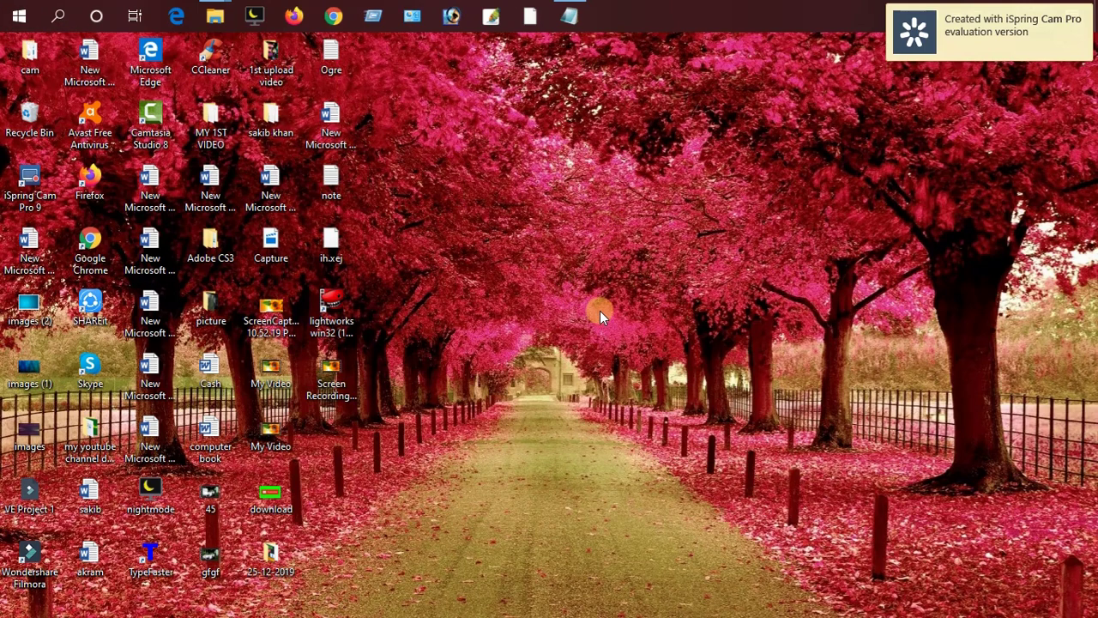
- Search for "run", open the Run dialog and clear the old entry from its Open field
click(53, 19)
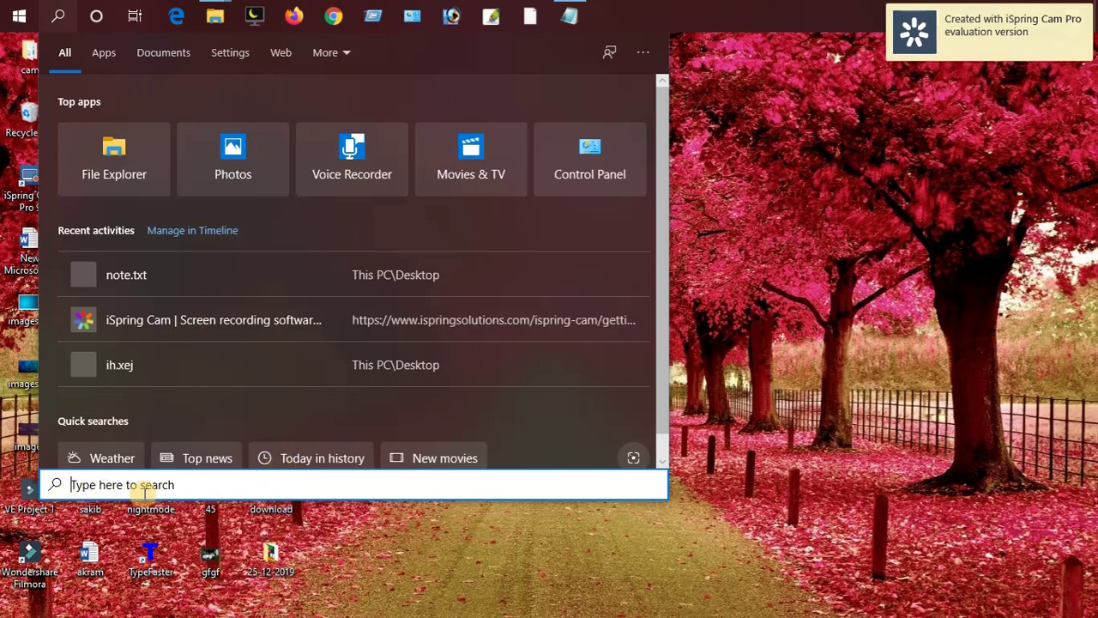
text(run)
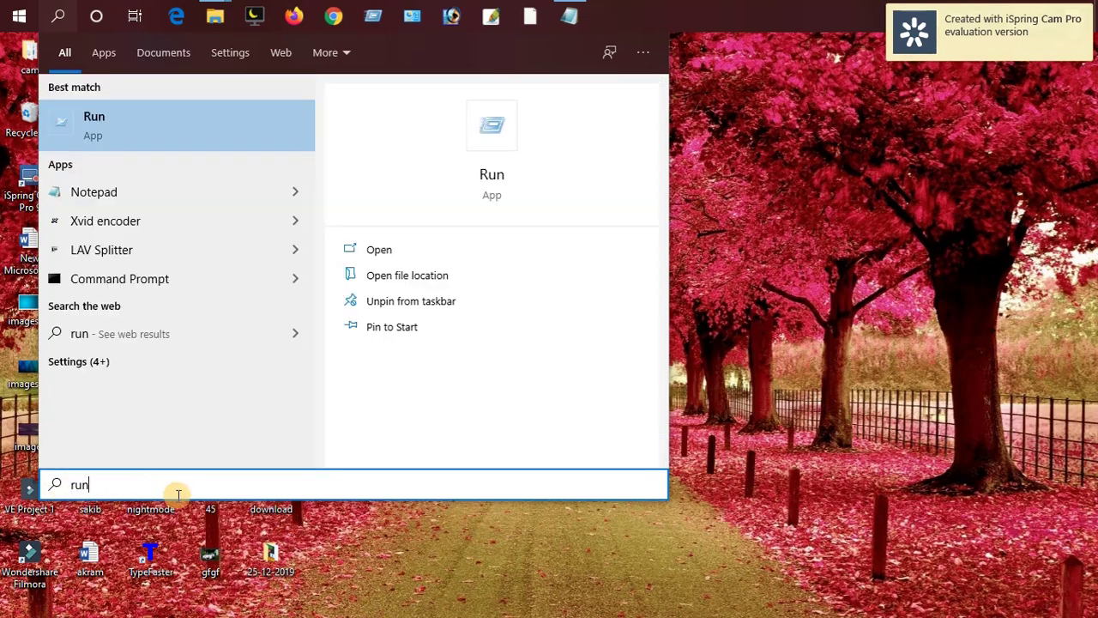
key(Return)
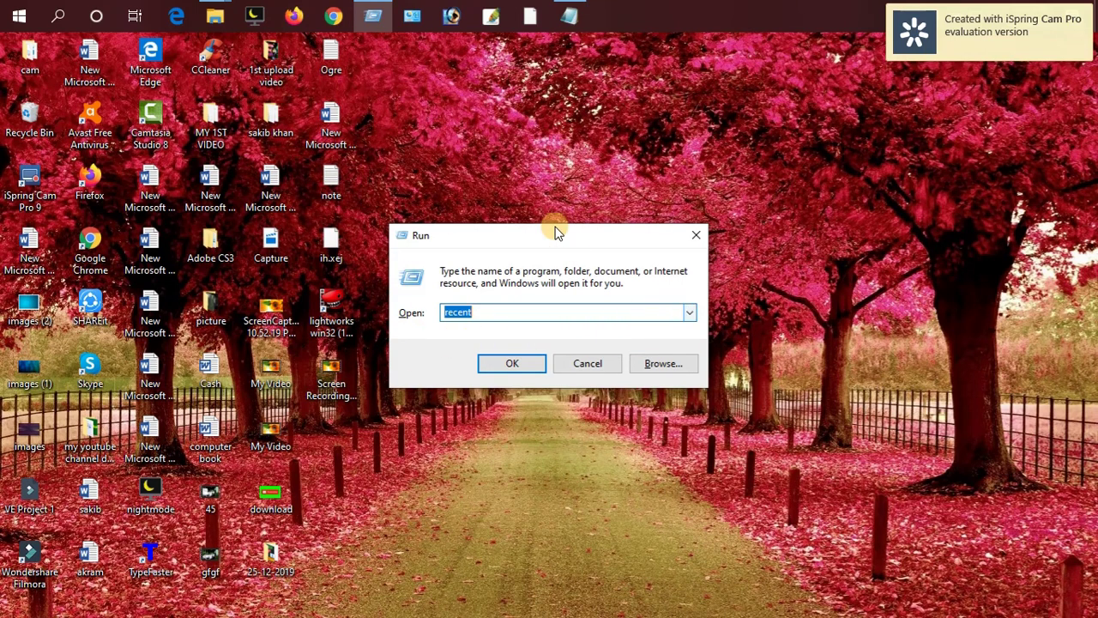
click(501, 312)
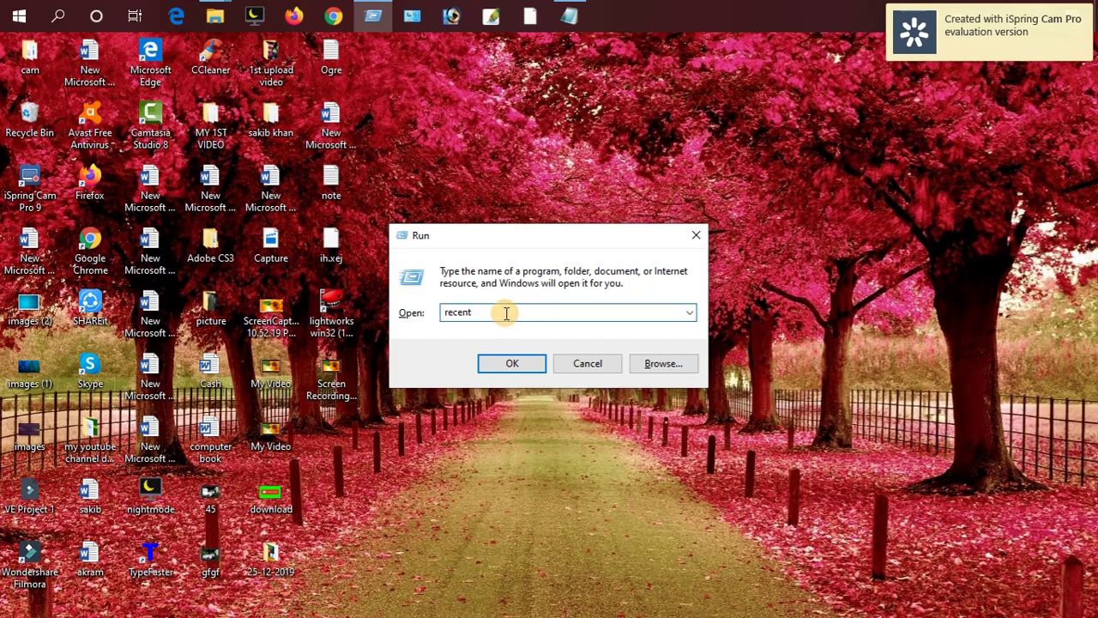
key(BackSpace)
key(BackSpace)
key(BackSpace)
key(BackSpace)
key(BackSpace)
key(BackSpace)
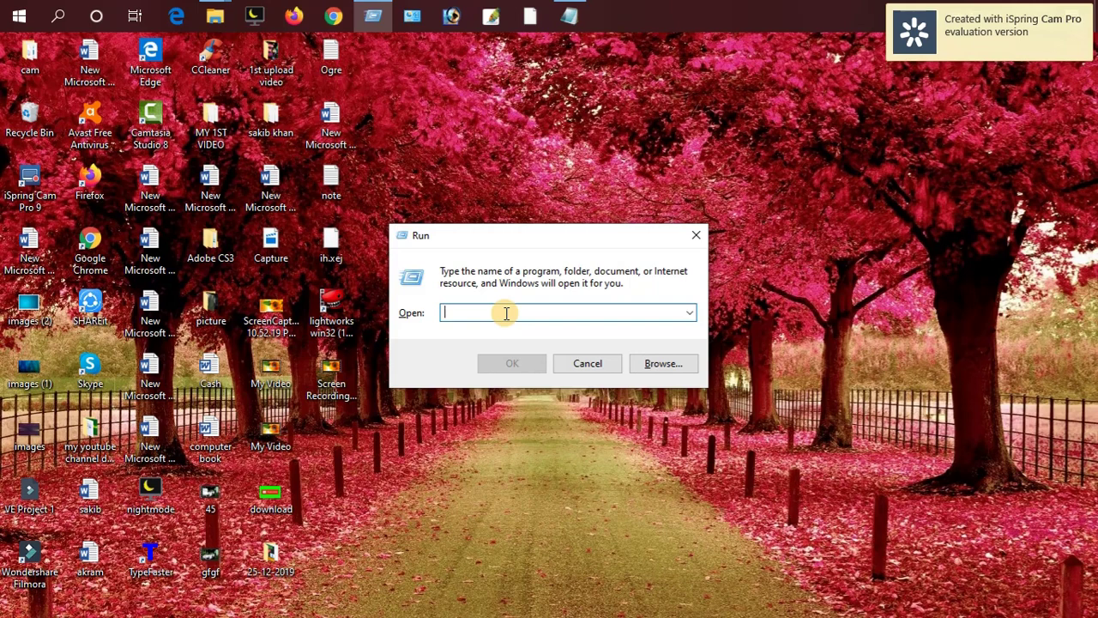
- Copy the word "temp" from line 2 of the note in Notepad, and minimize the note
click(575, 22)
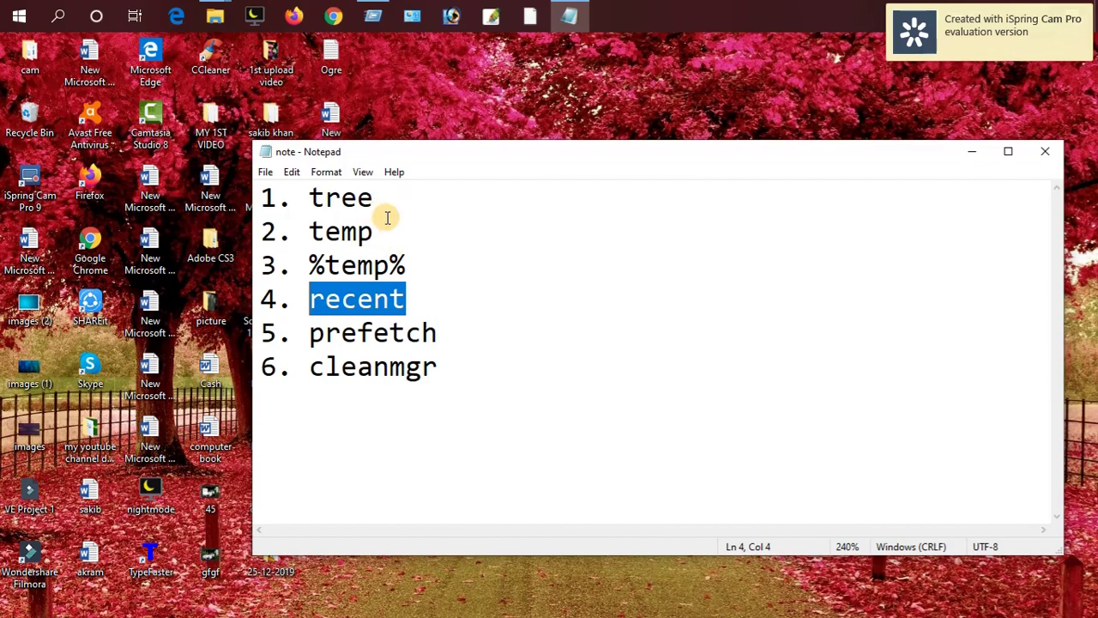
drag(375, 233, 310, 233)
right_click(313, 232)
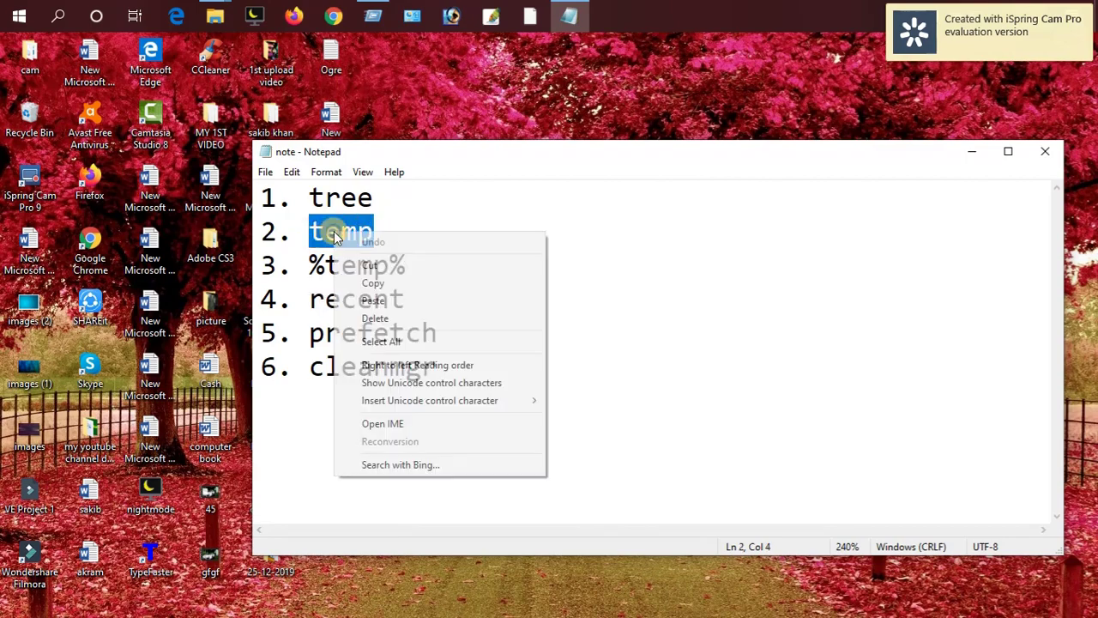
click(393, 283)
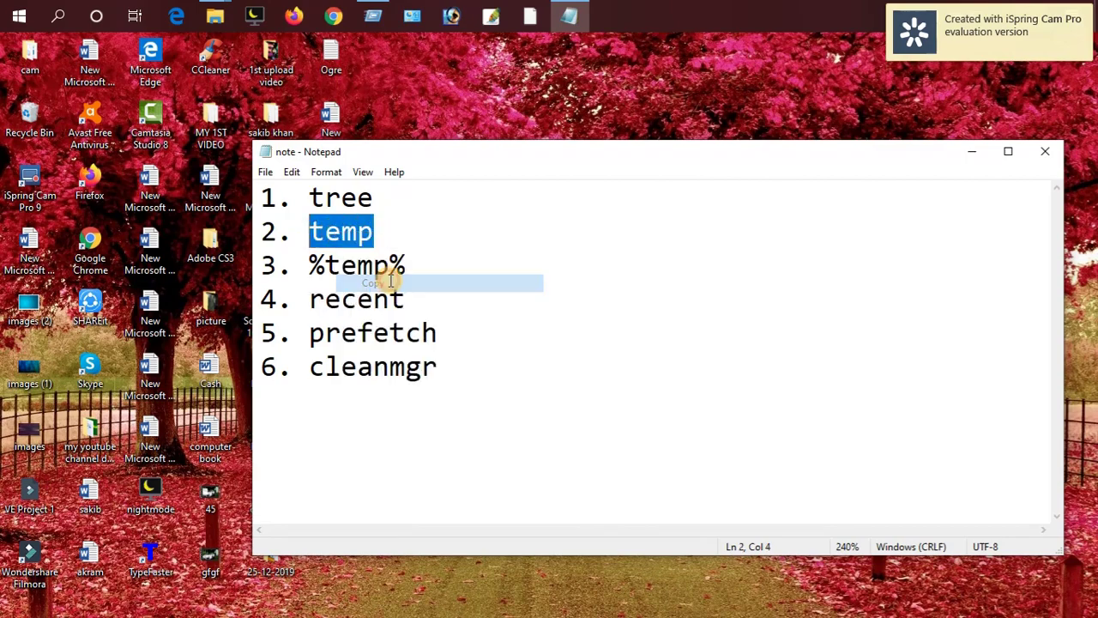
click(972, 152)
- Paste "temp" into the Run dialog and execute it to open the Windows Temp folder
key(super+r)
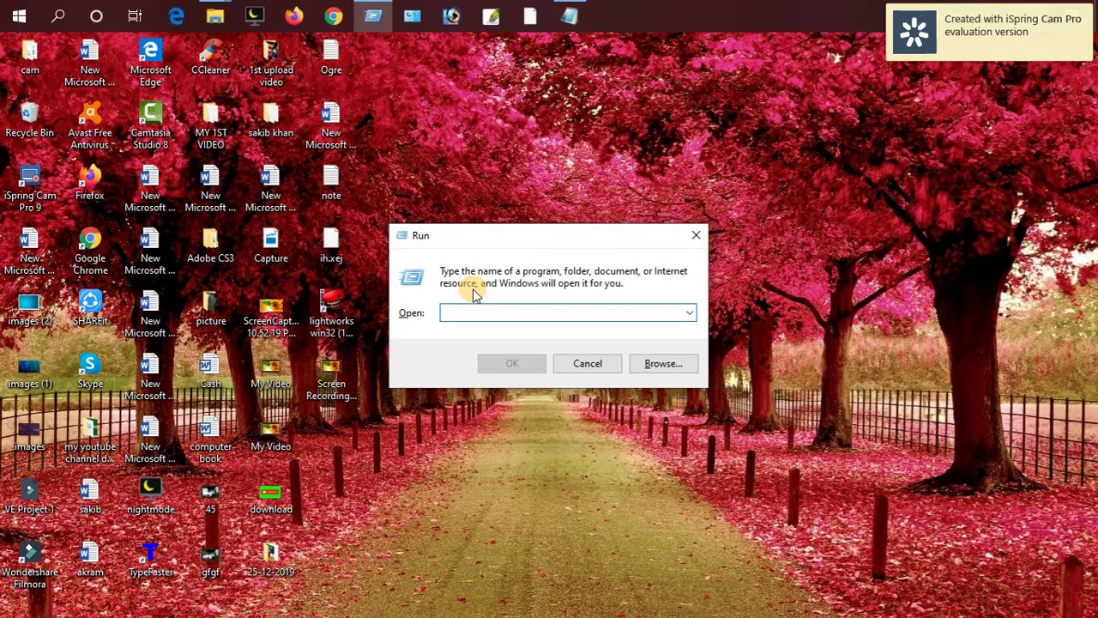
right_click(461, 312)
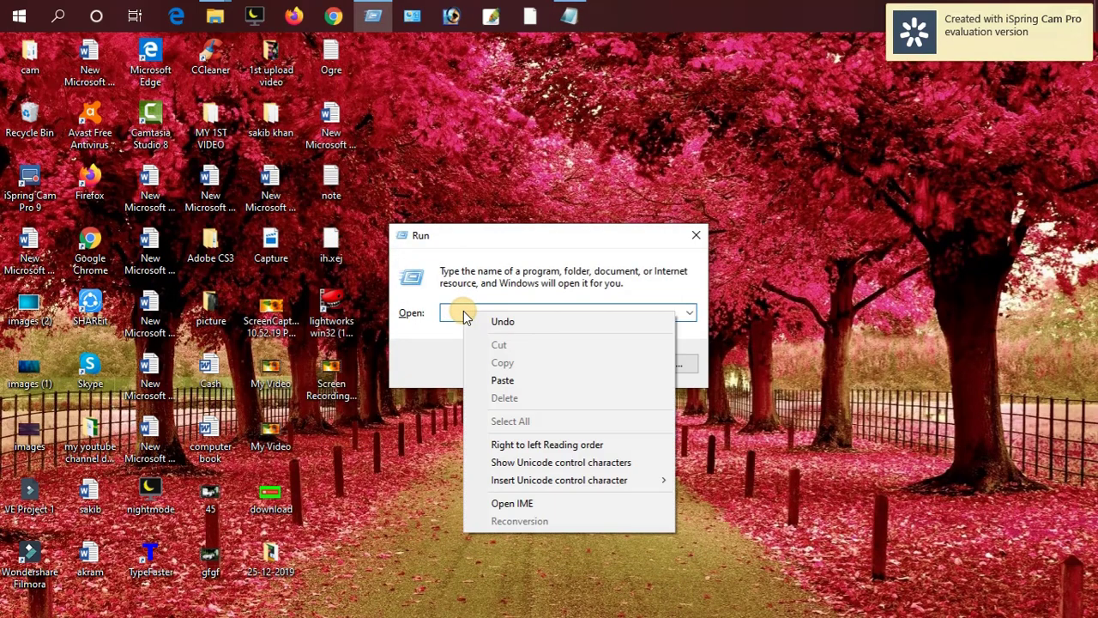
click(502, 379)
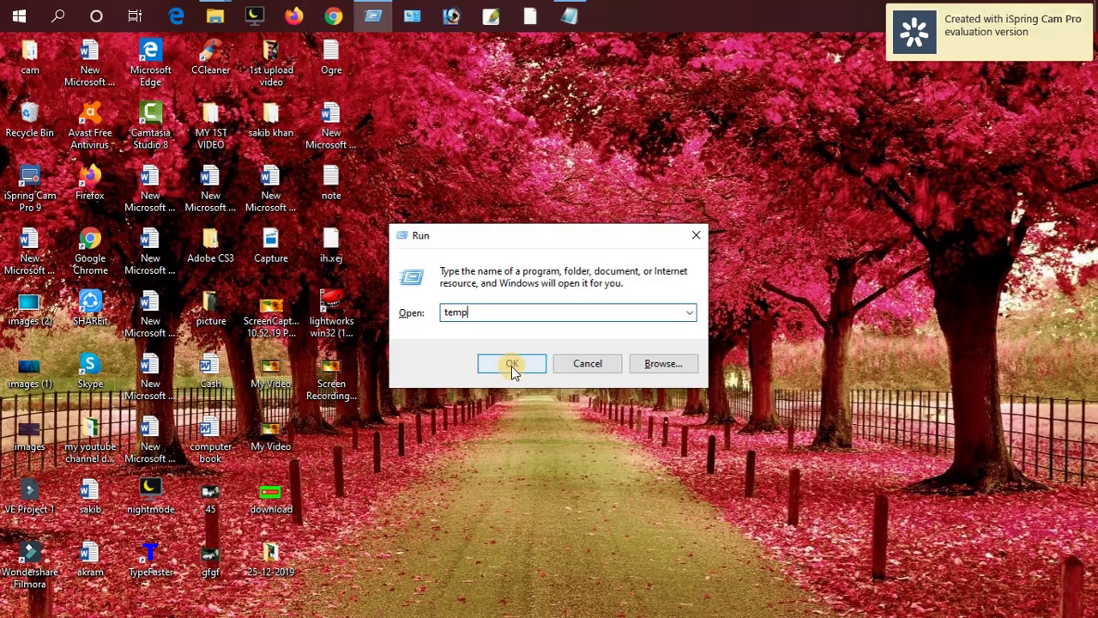
click(511, 366)
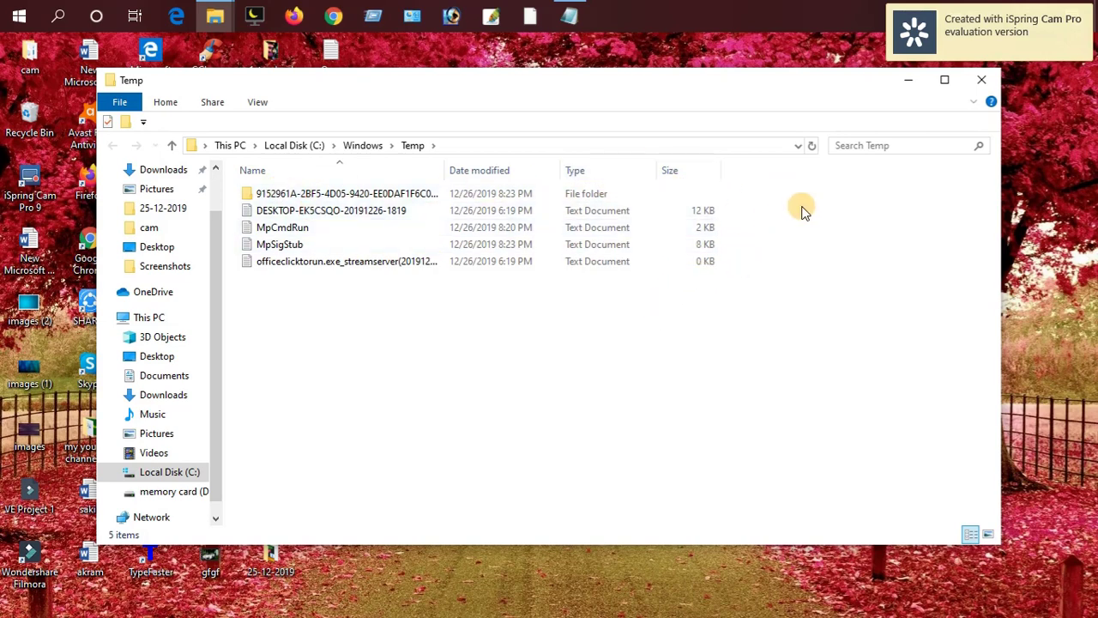
- Select all items in the Windows Temp folder, delete them, and close the folder window
drag(269, 327, 561, 185)
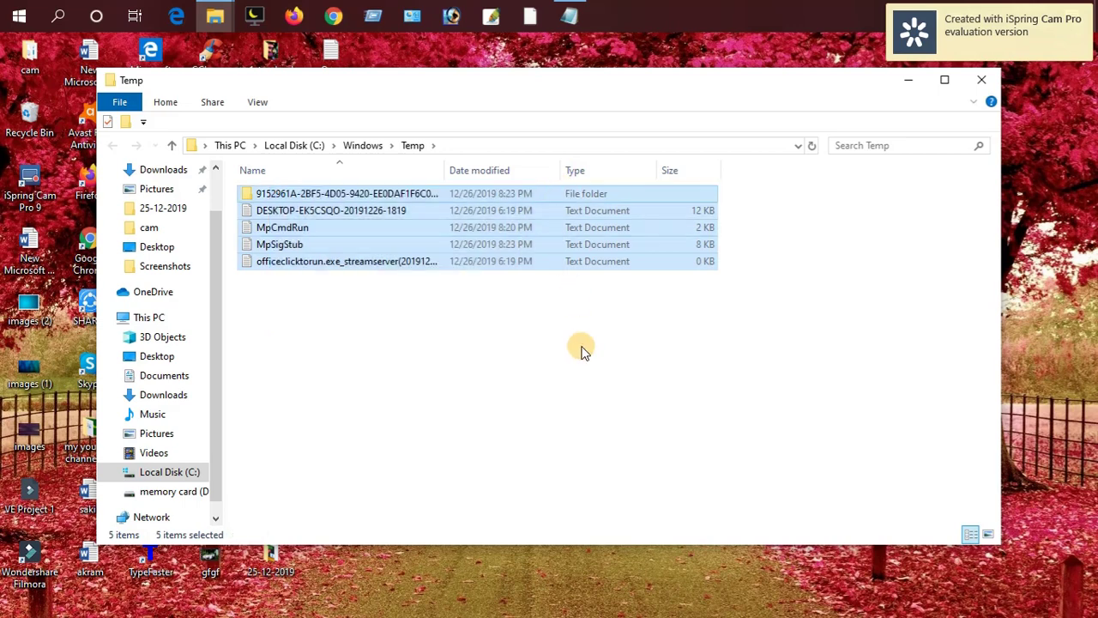
click(502, 345)
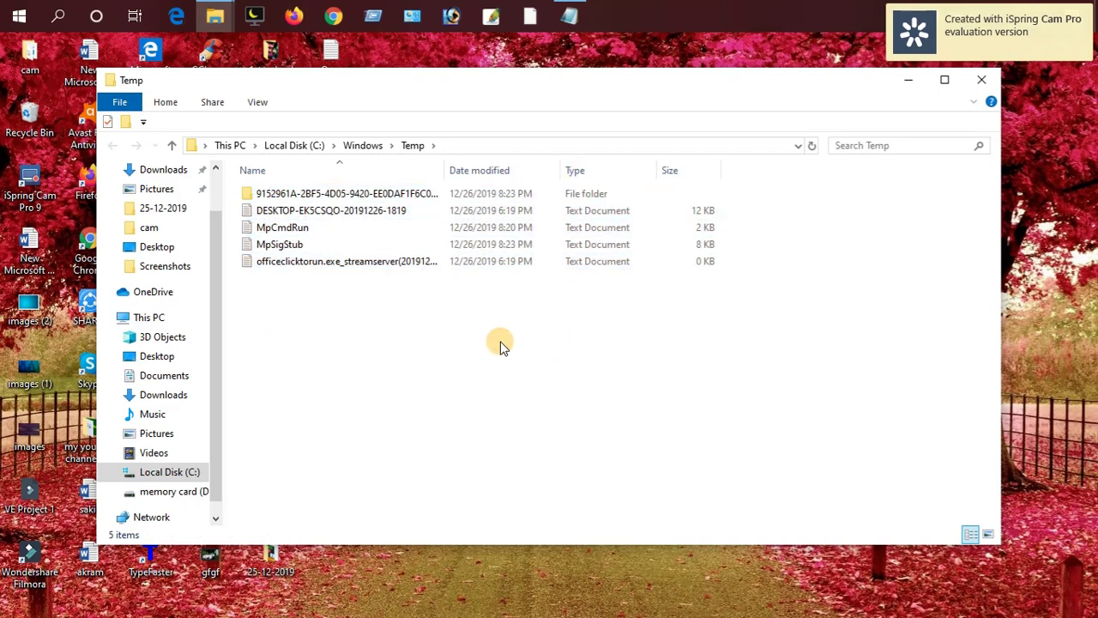
key(ctrl+a)
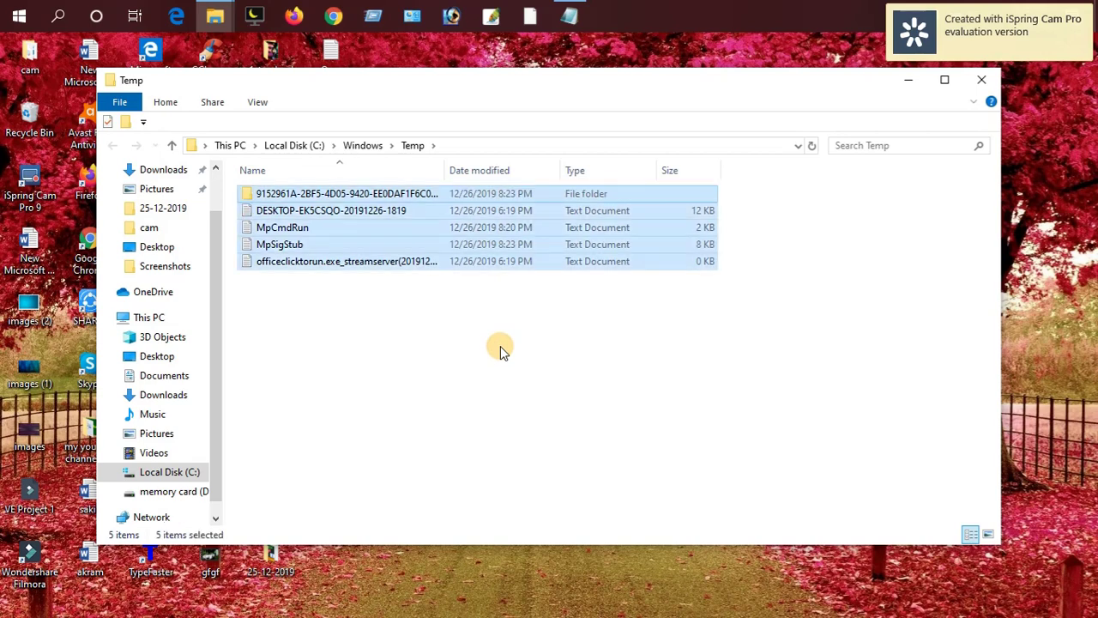
right_click(369, 220)
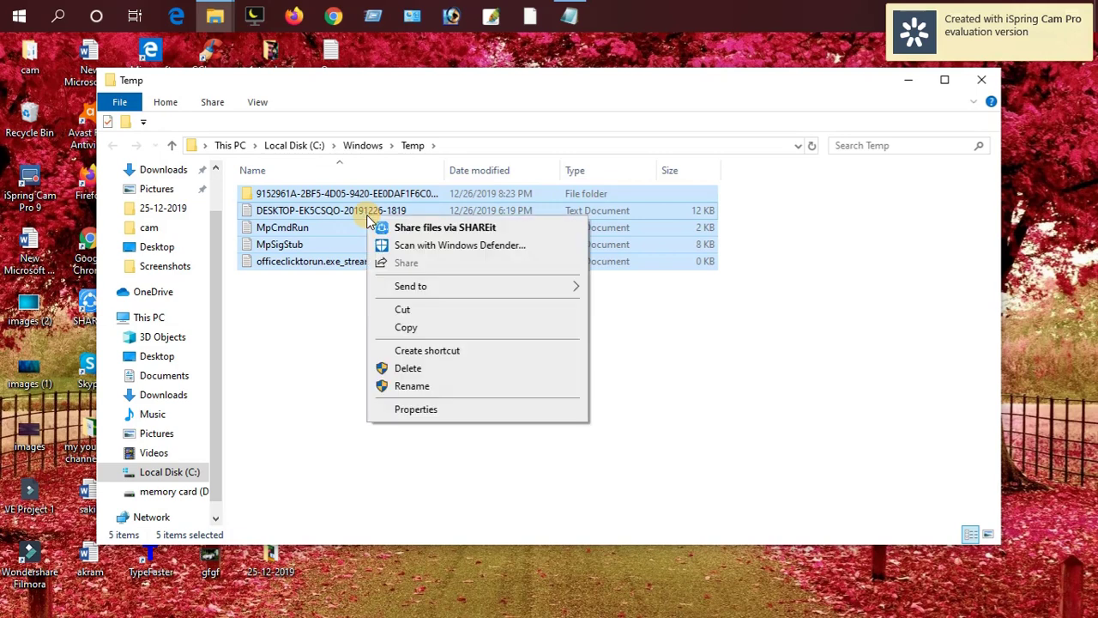
click(420, 369)
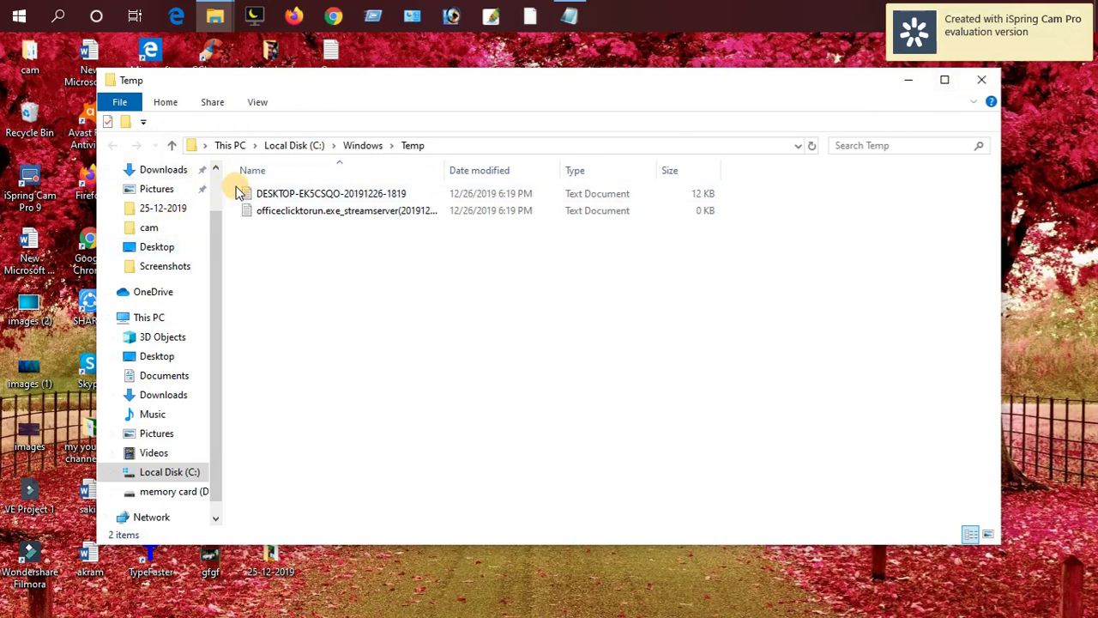
click(988, 80)
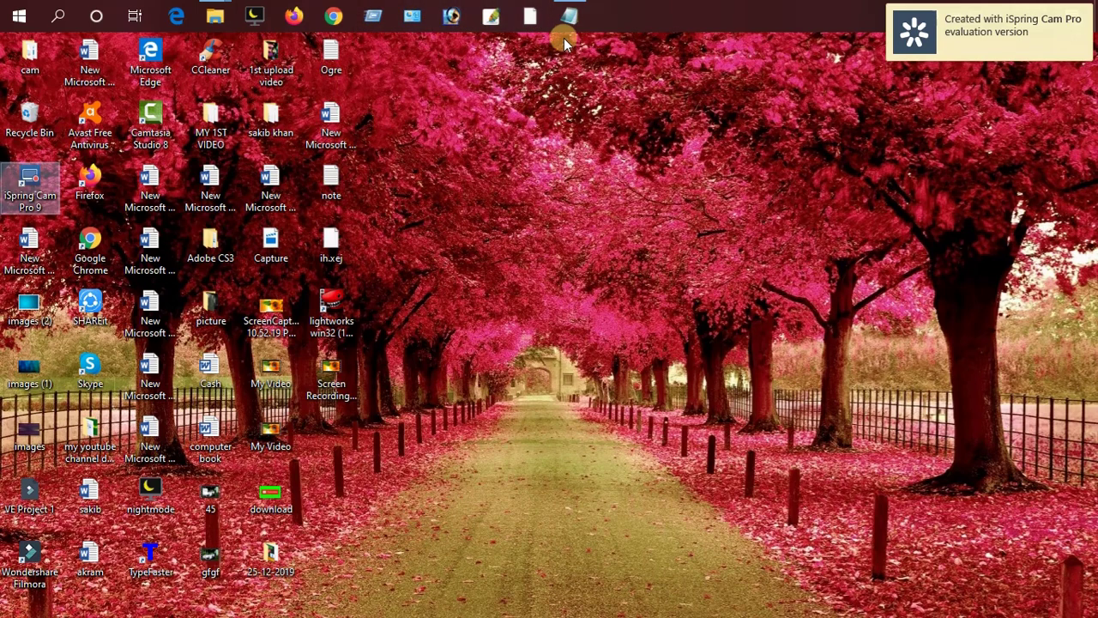
- Copy "%temp%" from line 3 of the note in Notepad, and minimize the note
click(569, 15)
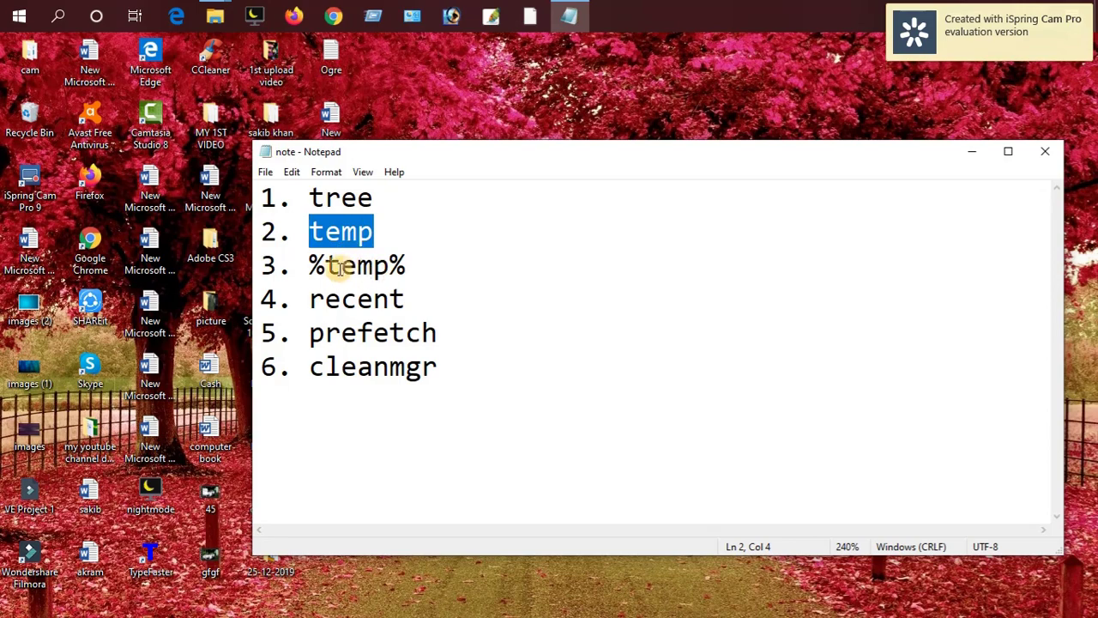
drag(306, 266, 401, 270)
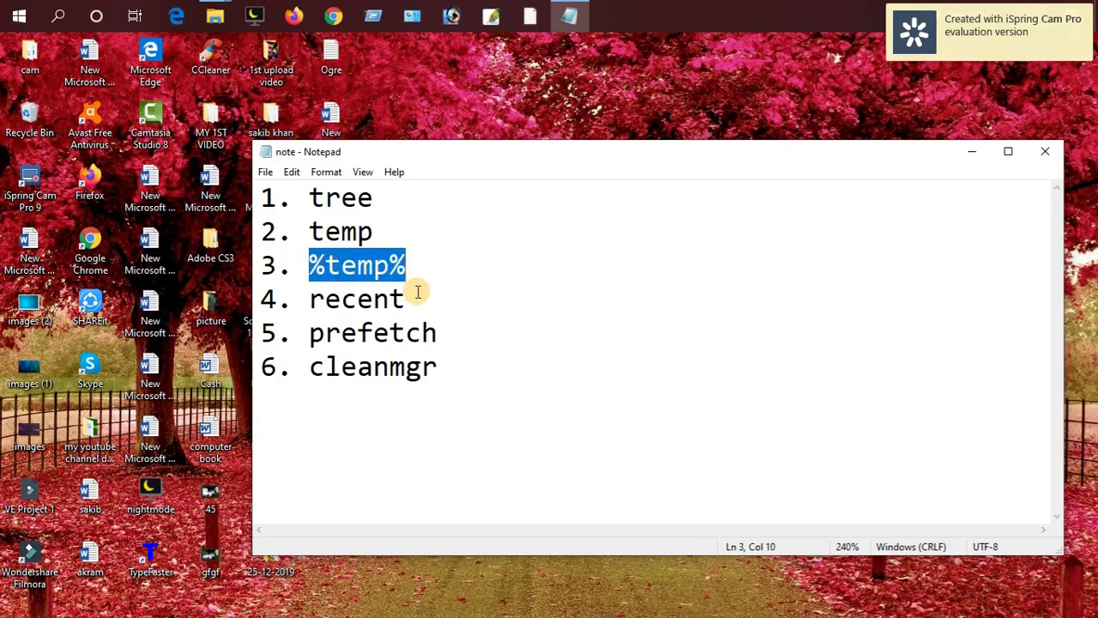
right_click(364, 264)
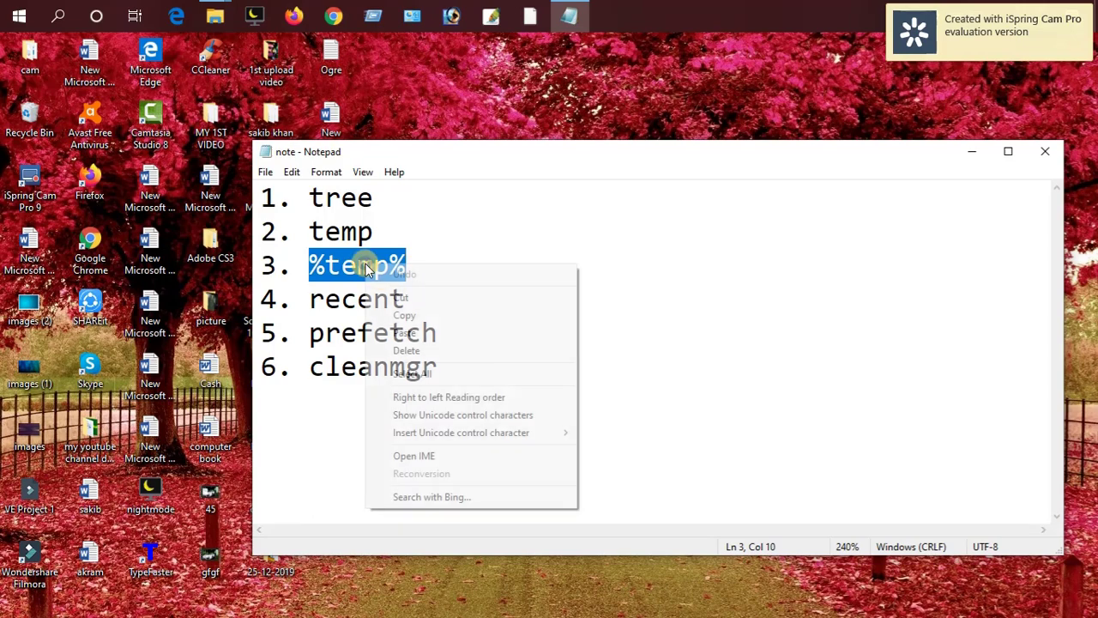
click(425, 309)
click(961, 151)
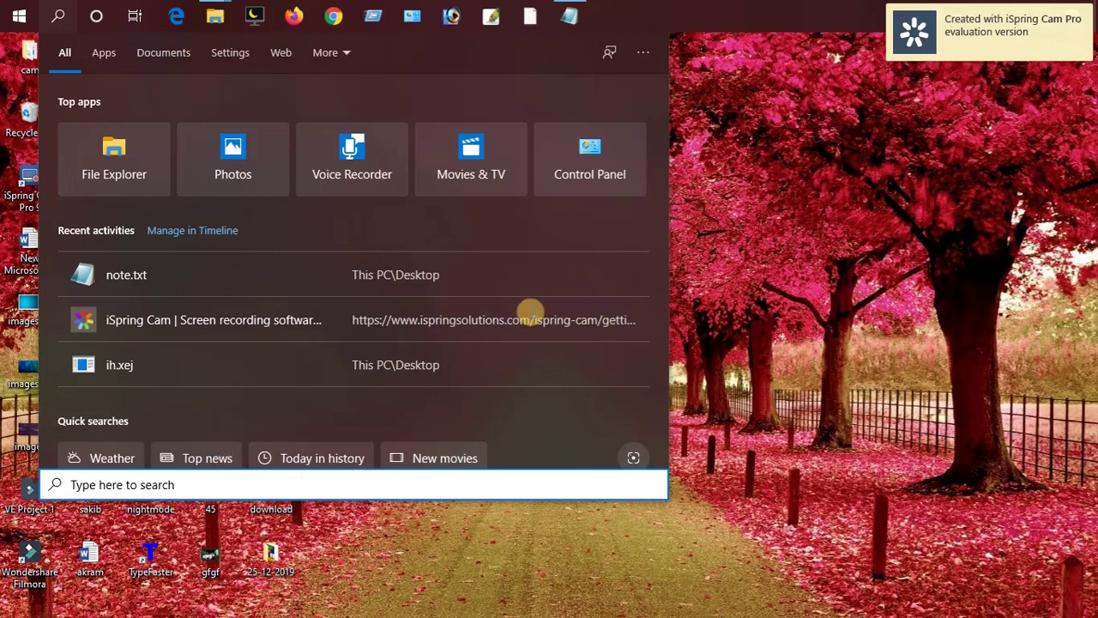
- Replace the Run dialog's entry with the copied "%temp%" and execute it to open the user's local Temp folder
key(super+r)
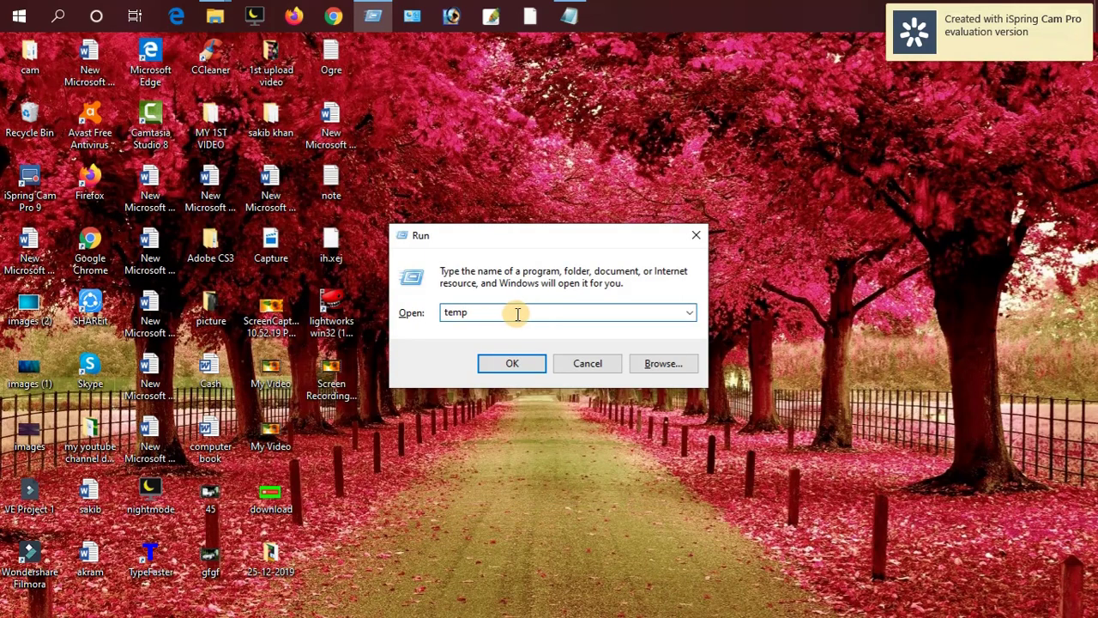
drag(492, 312, 441, 312)
right_click(455, 313)
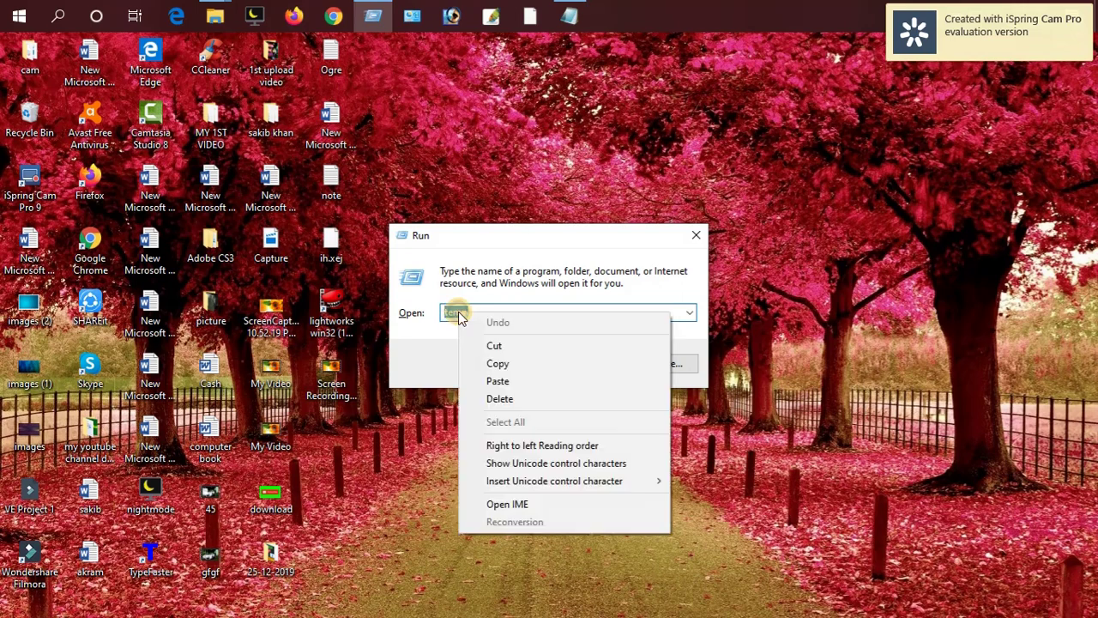
click(500, 380)
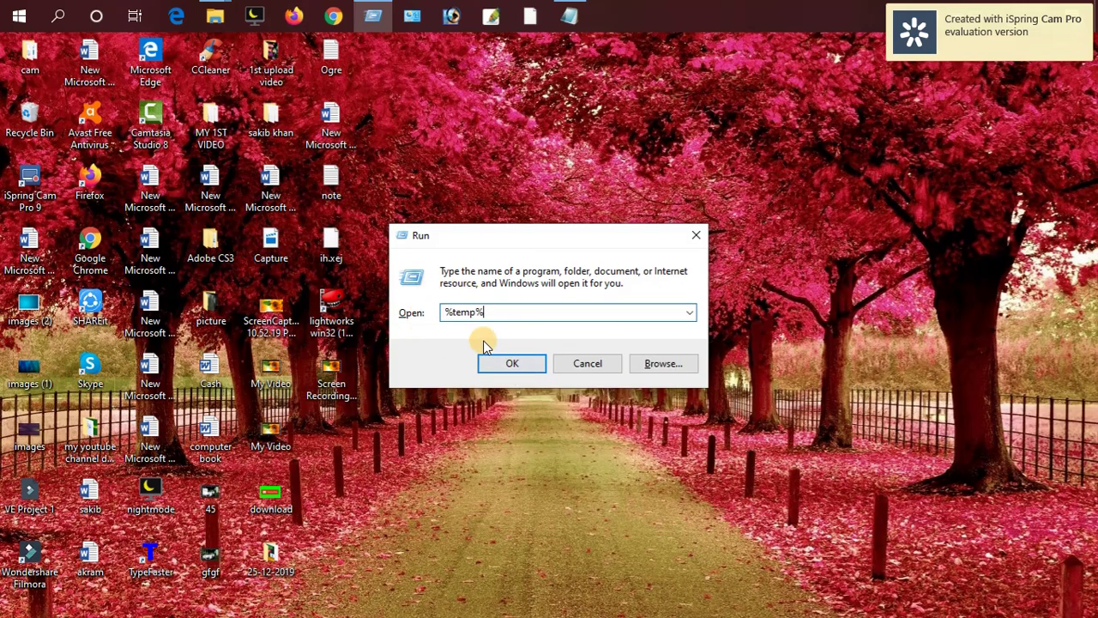
click(508, 364)
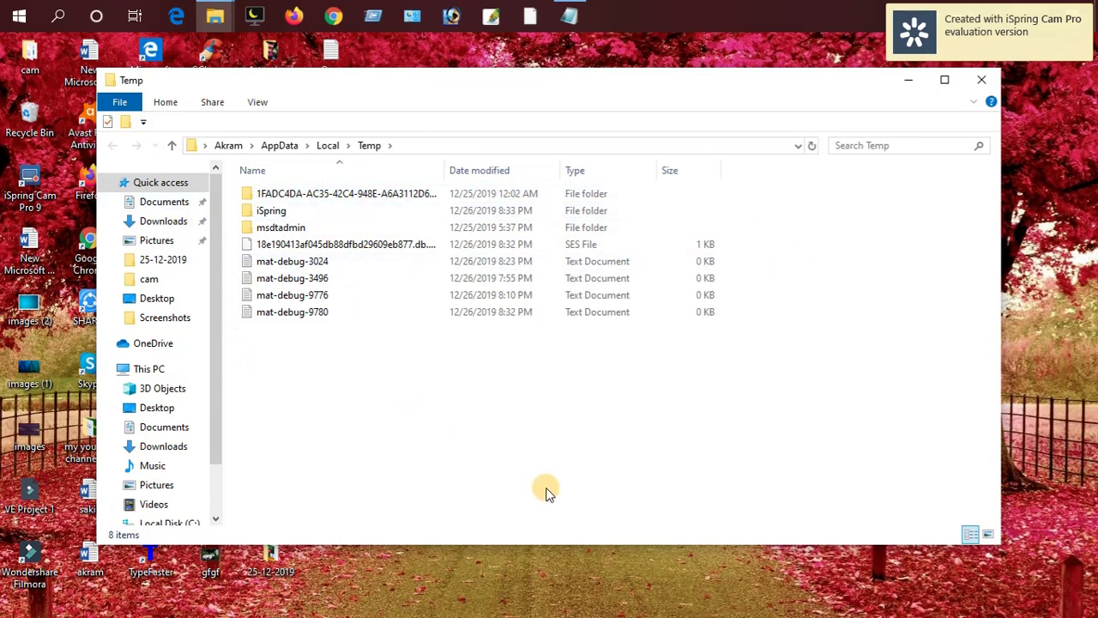
- Delete all items in the user's AppData Local Temp folder and close the folder window
key(ctrl+a)
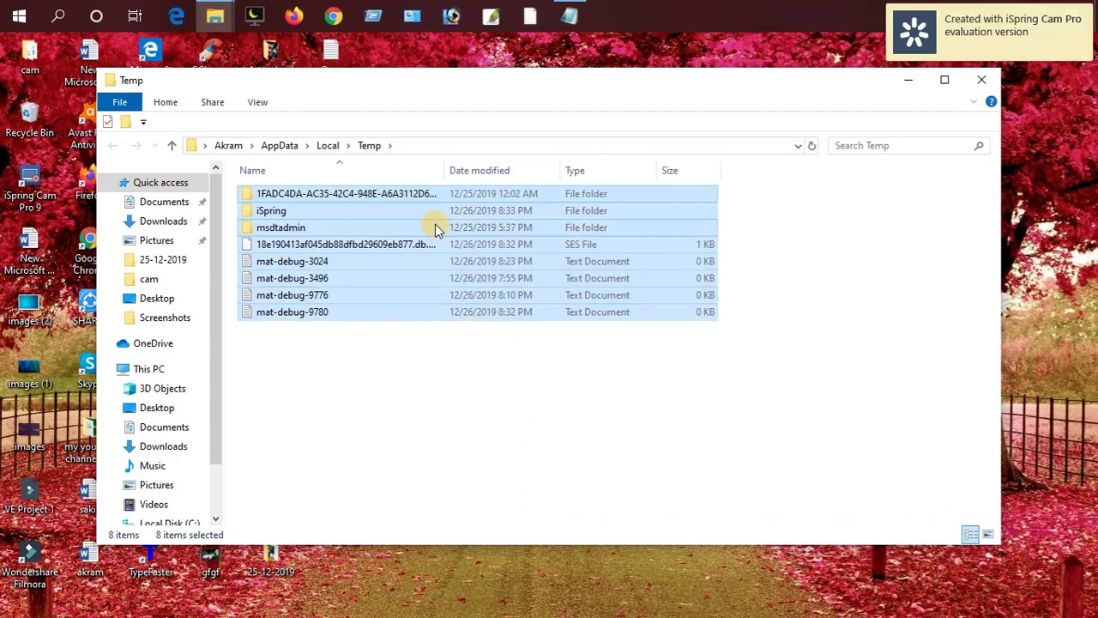
right_click(436, 226)
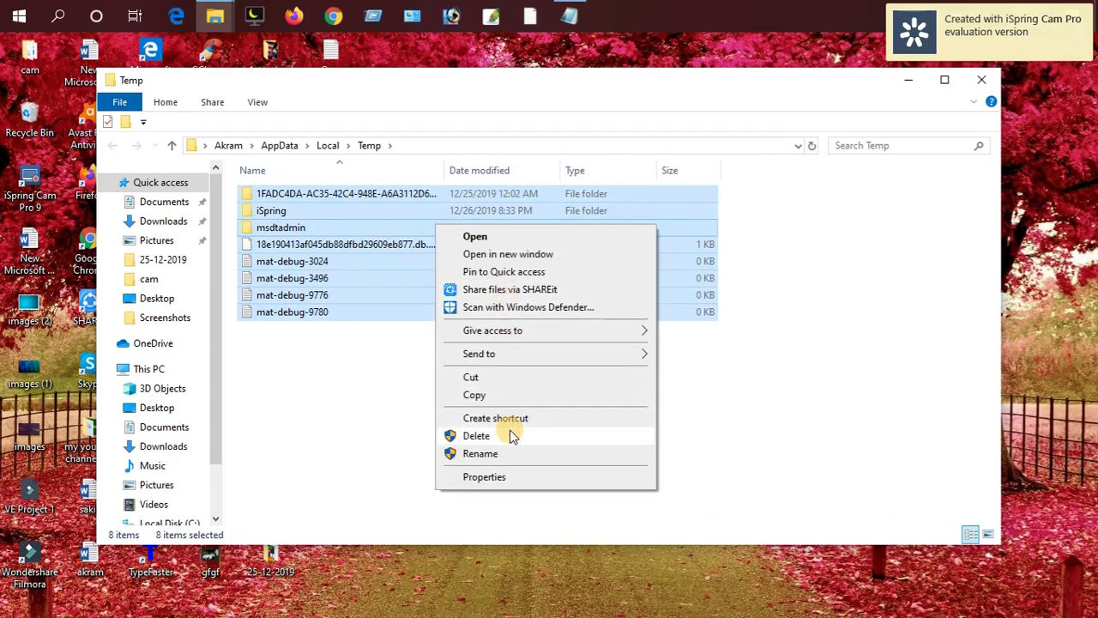
click(477, 435)
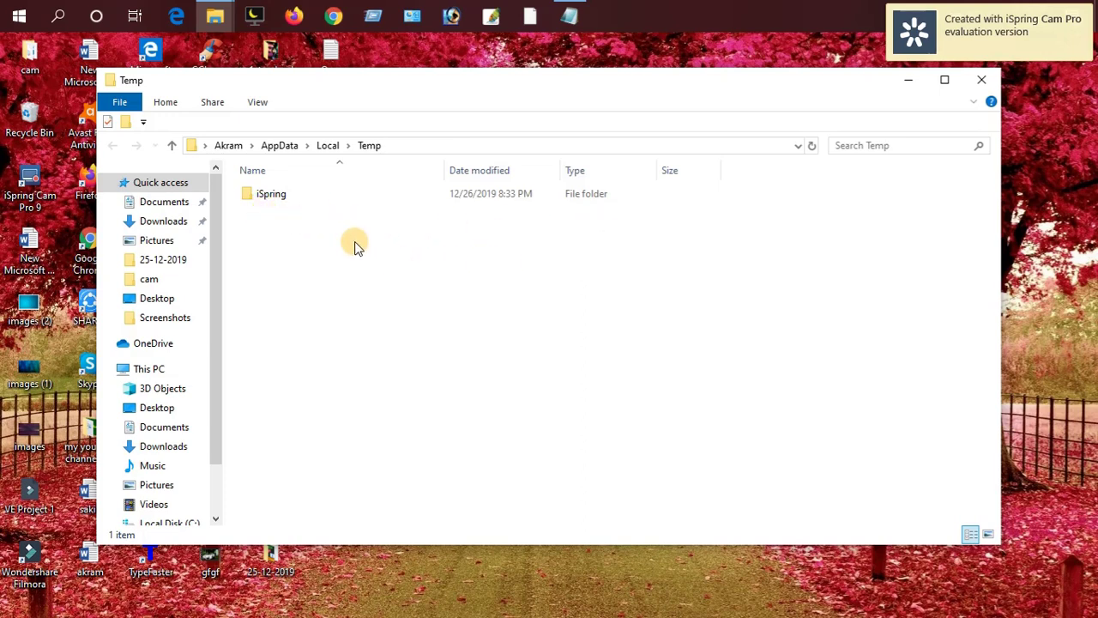
click(984, 79)
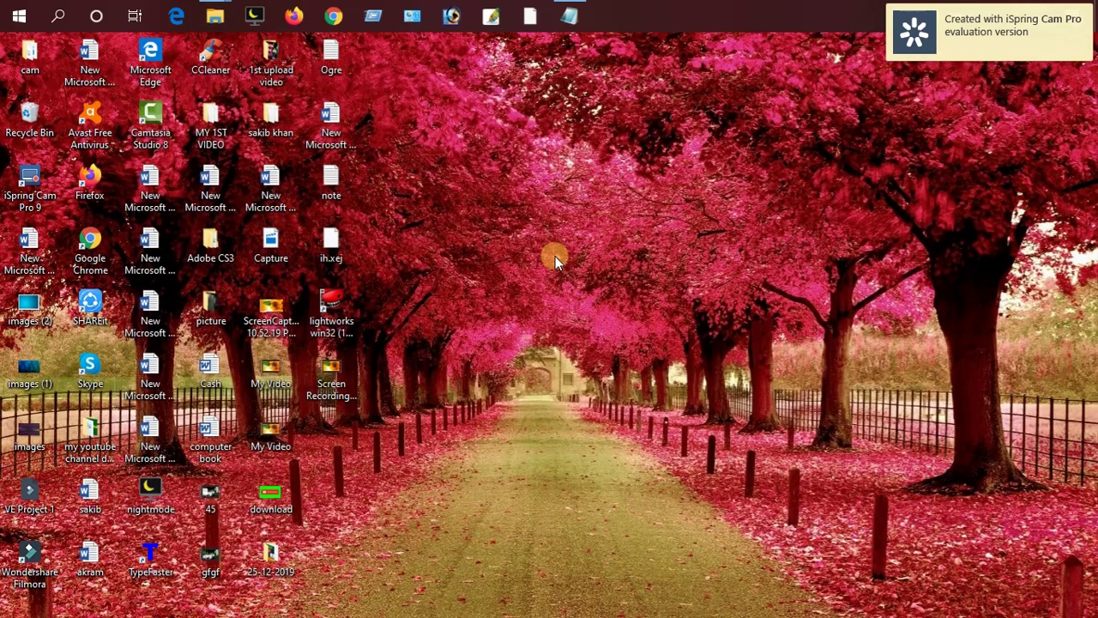
- Copy the word "recent" from line 4 of the note in Notepad, and minimize the note
click(569, 19)
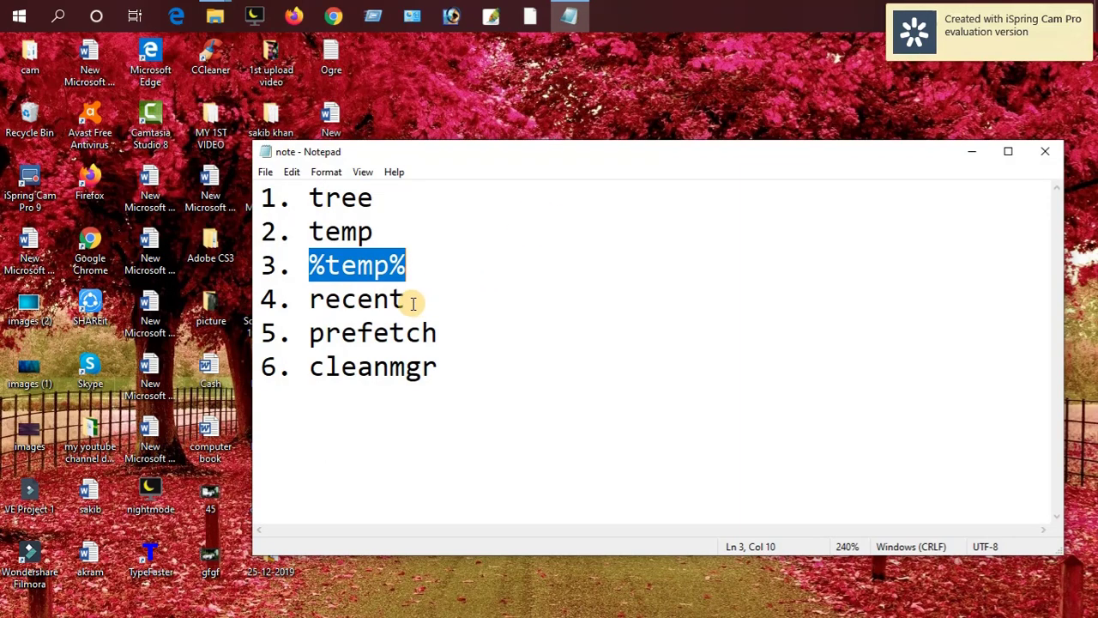
drag(413, 303, 309, 299)
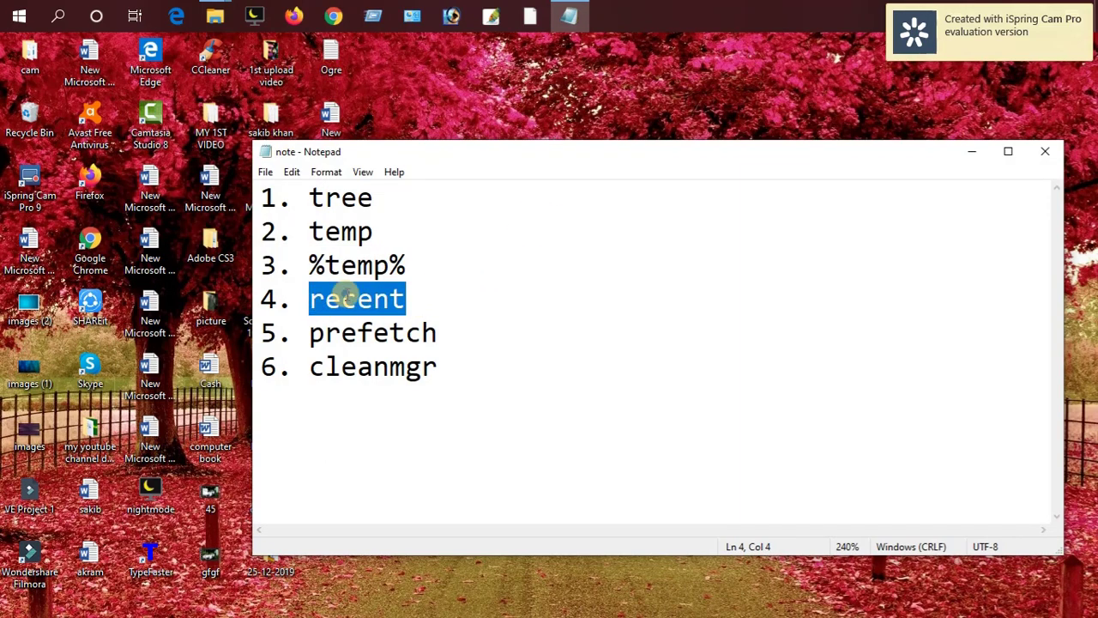
right_click(348, 297)
click(383, 344)
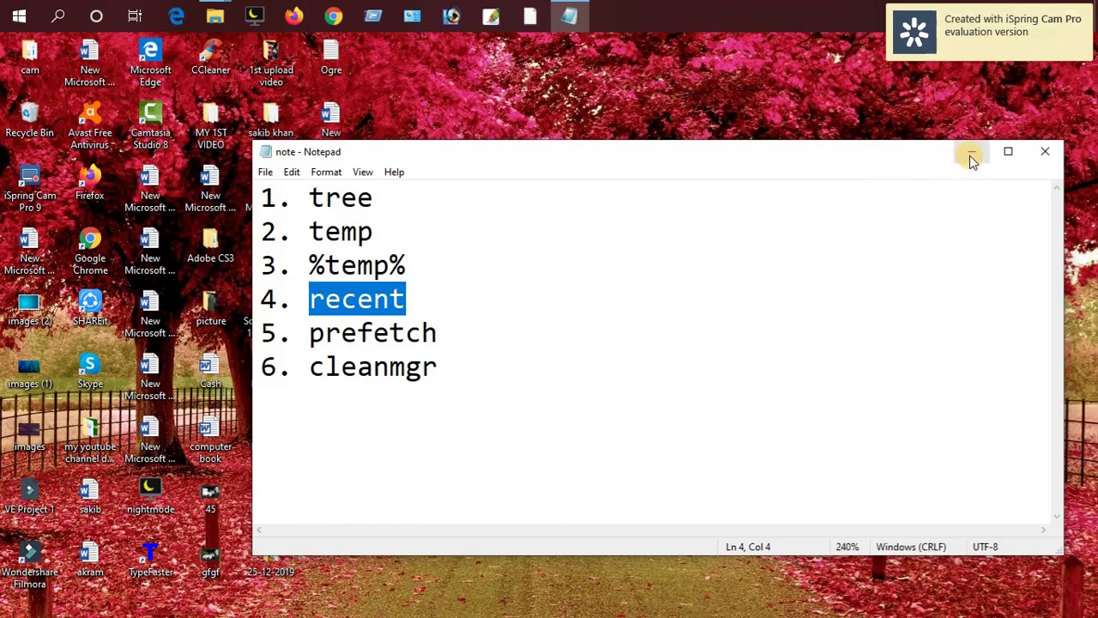
click(970, 155)
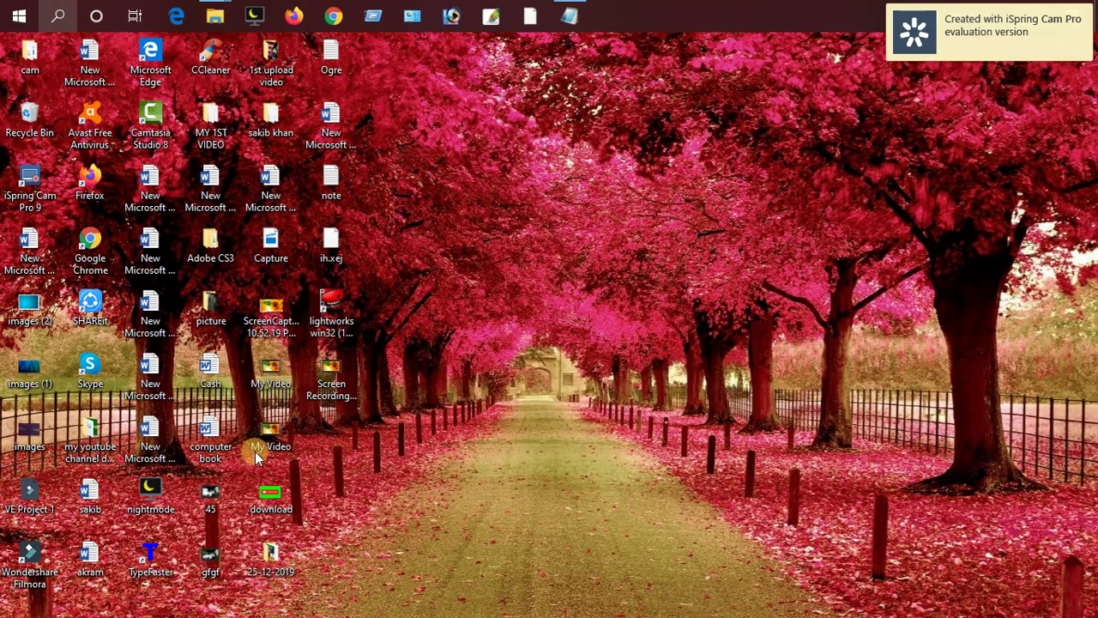
- Find and start the Run dialog, replace its entry with the copied "recent", and execute it to open the Recent folder
key(super)
text(run)
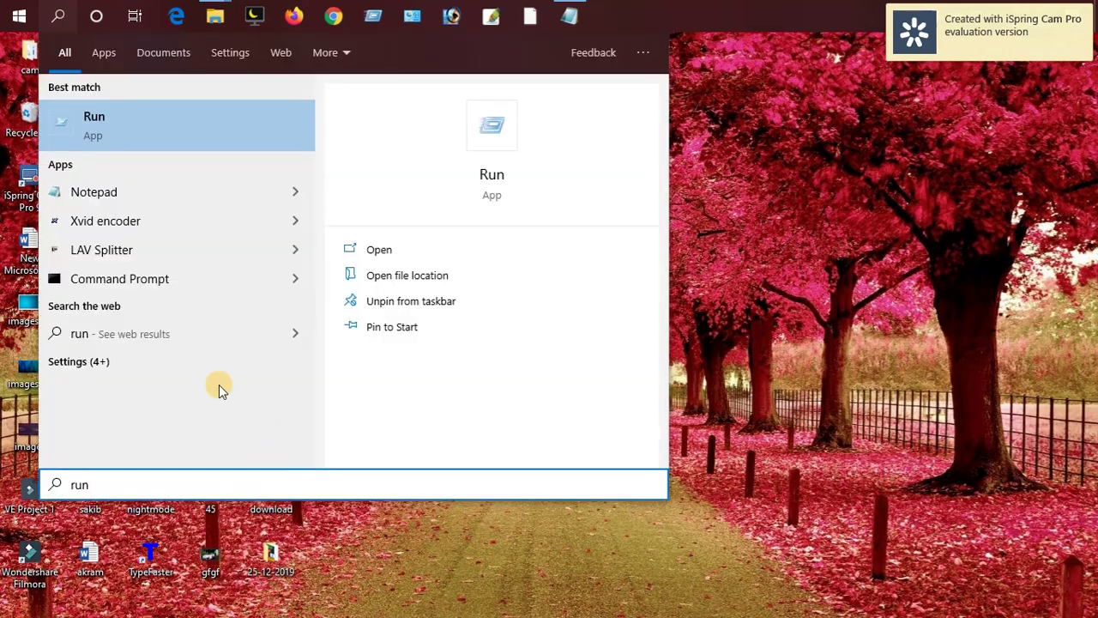
click(459, 216)
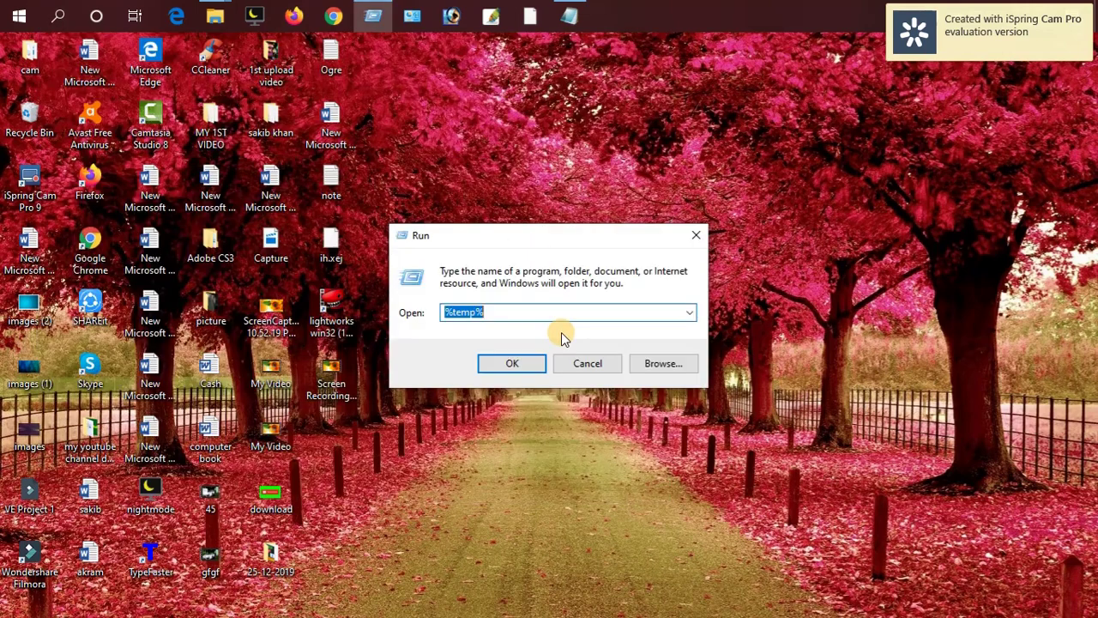
right_click(472, 311)
click(507, 379)
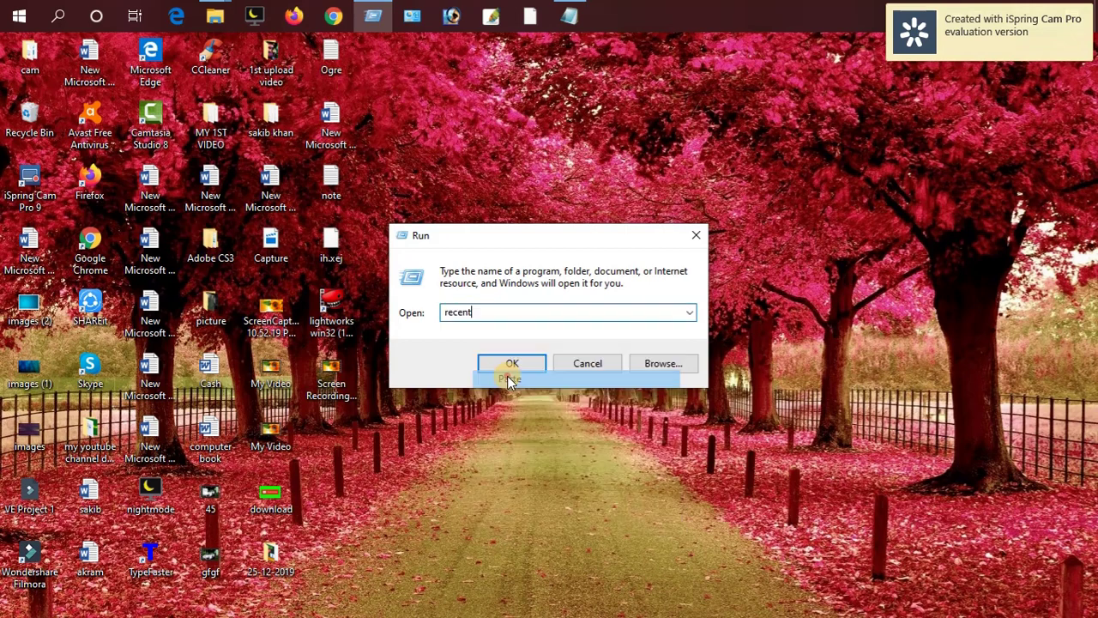
click(510, 363)
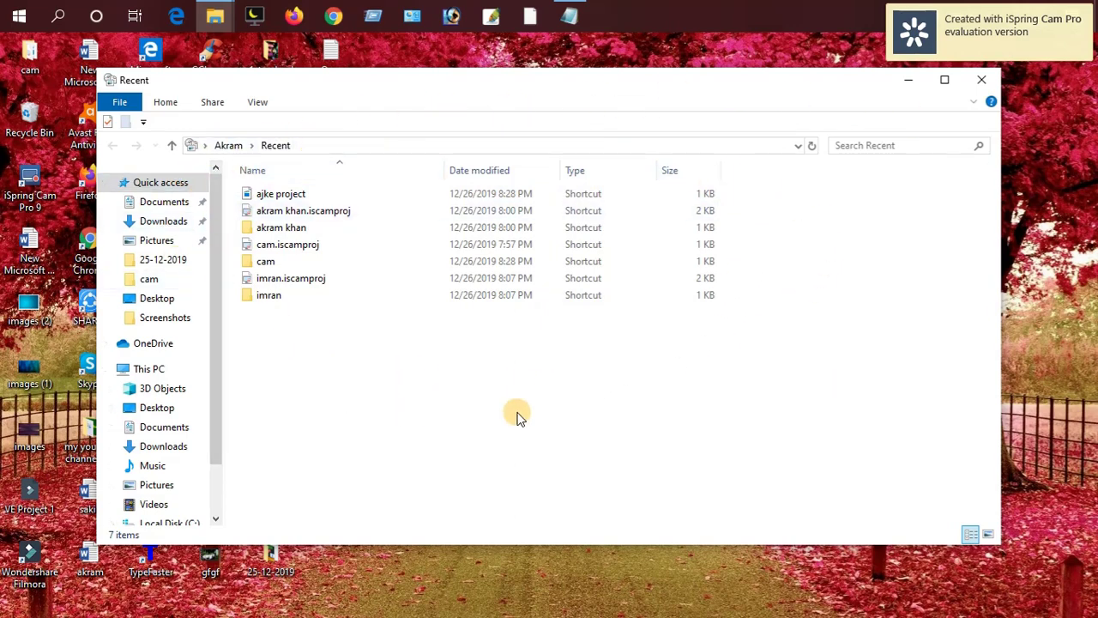
- Delete all shortcuts in the Recent folder and close the folder window
key(ctrl+a)
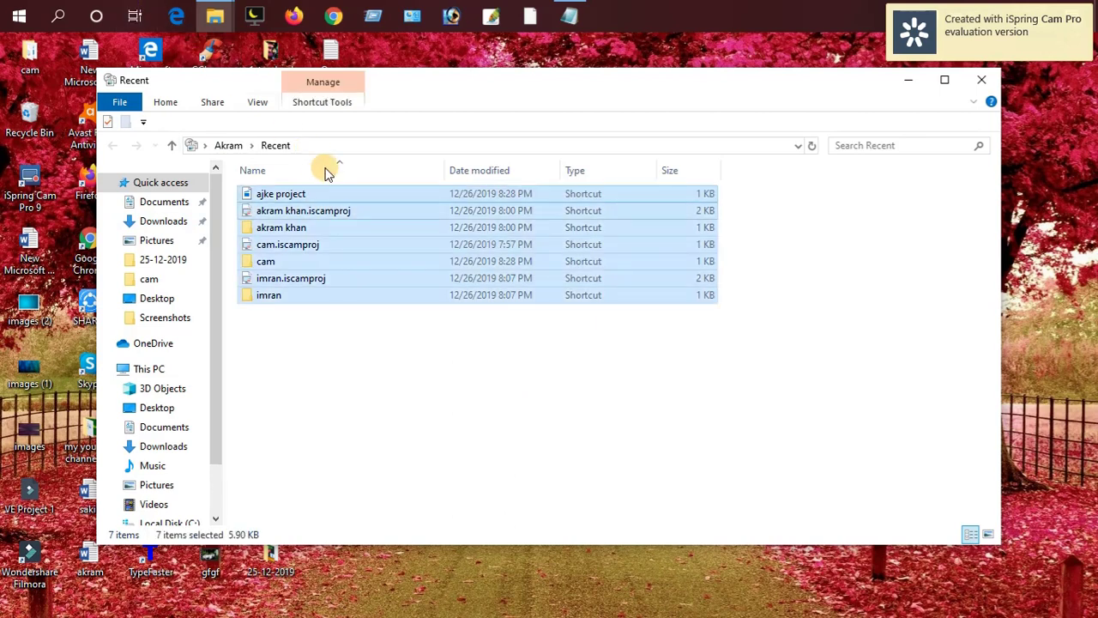
right_click(387, 243)
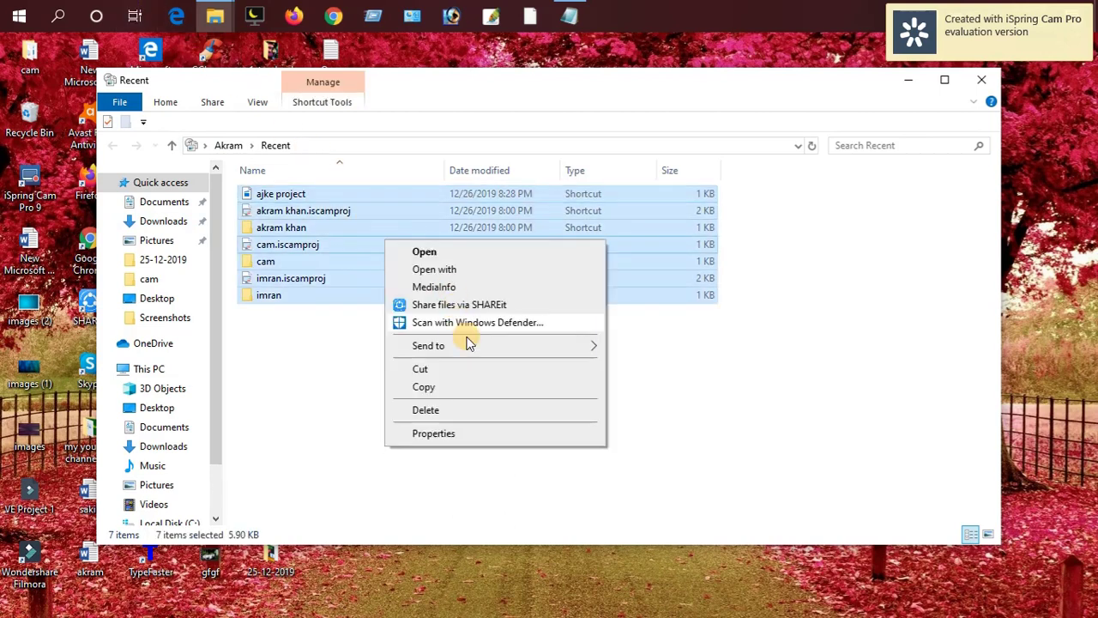
click(439, 412)
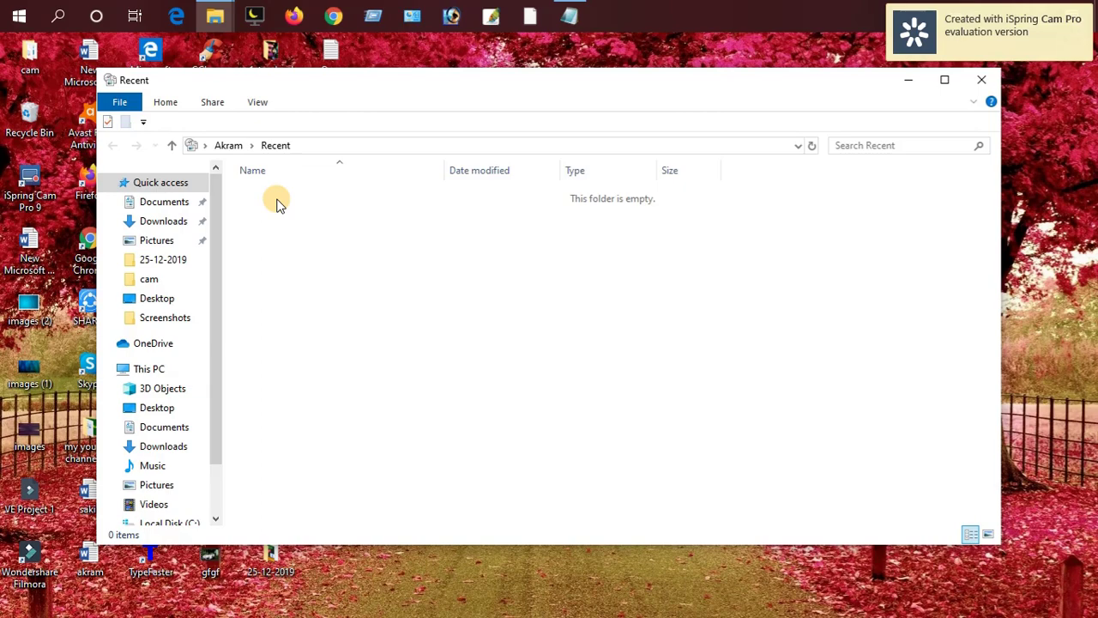
click(985, 80)
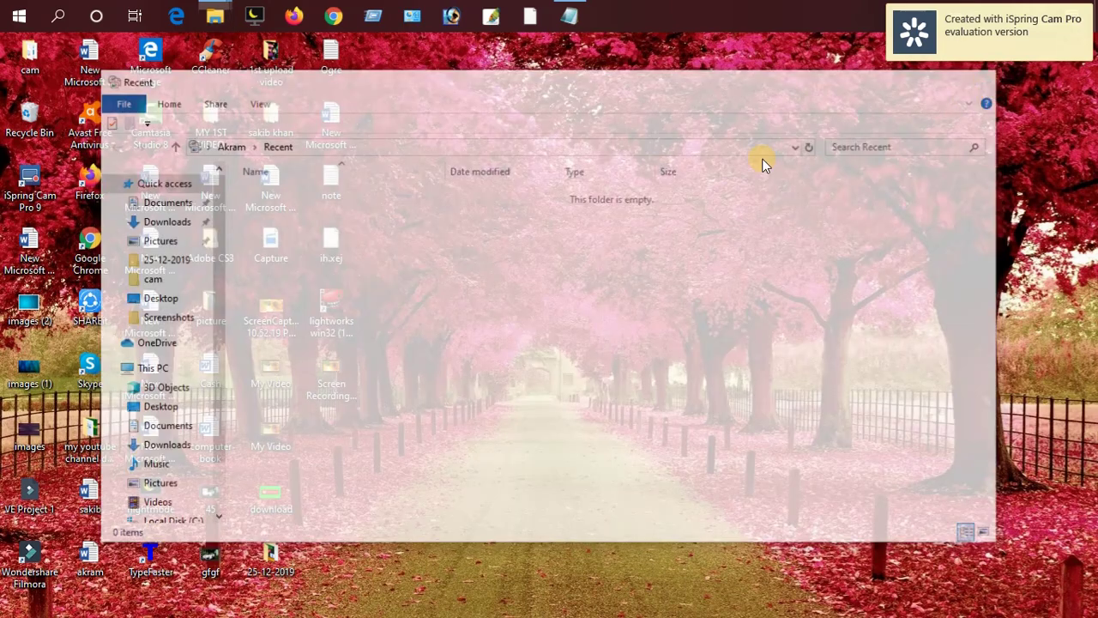
- Copy the word "prefetch" from line 5 of the note in Notepad, and minimize the note
click(579, 19)
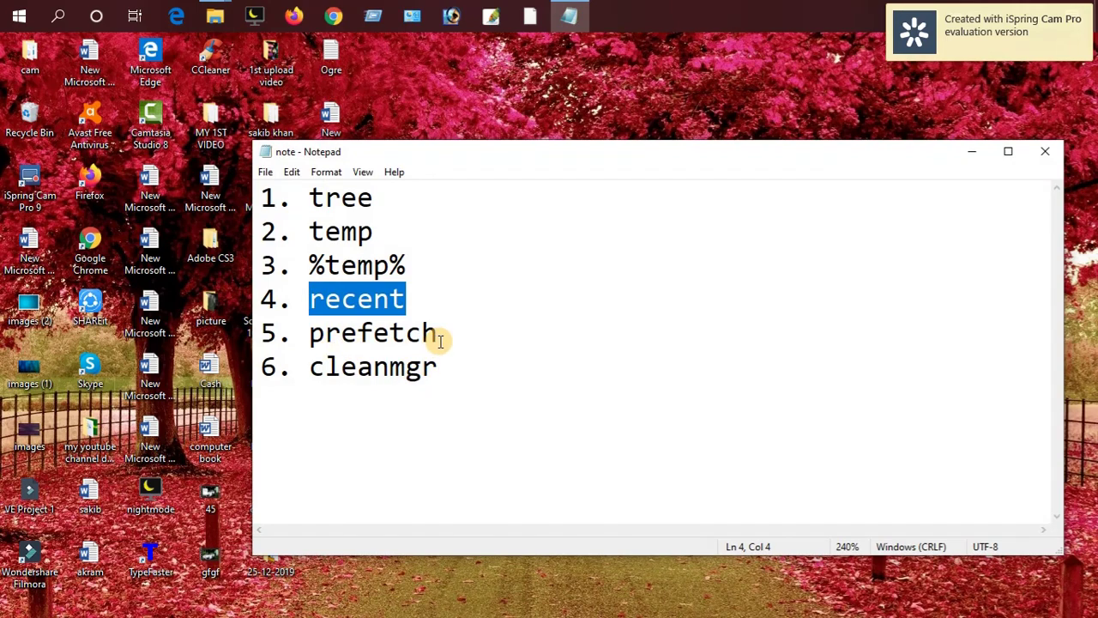
drag(439, 340, 313, 335)
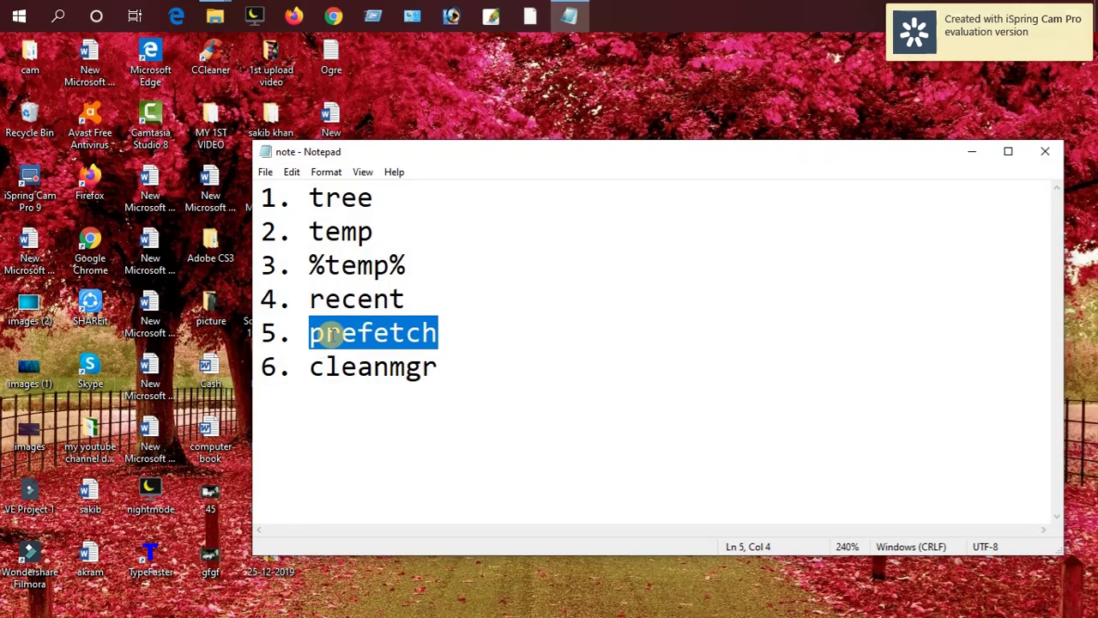
right_click(330, 335)
click(385, 385)
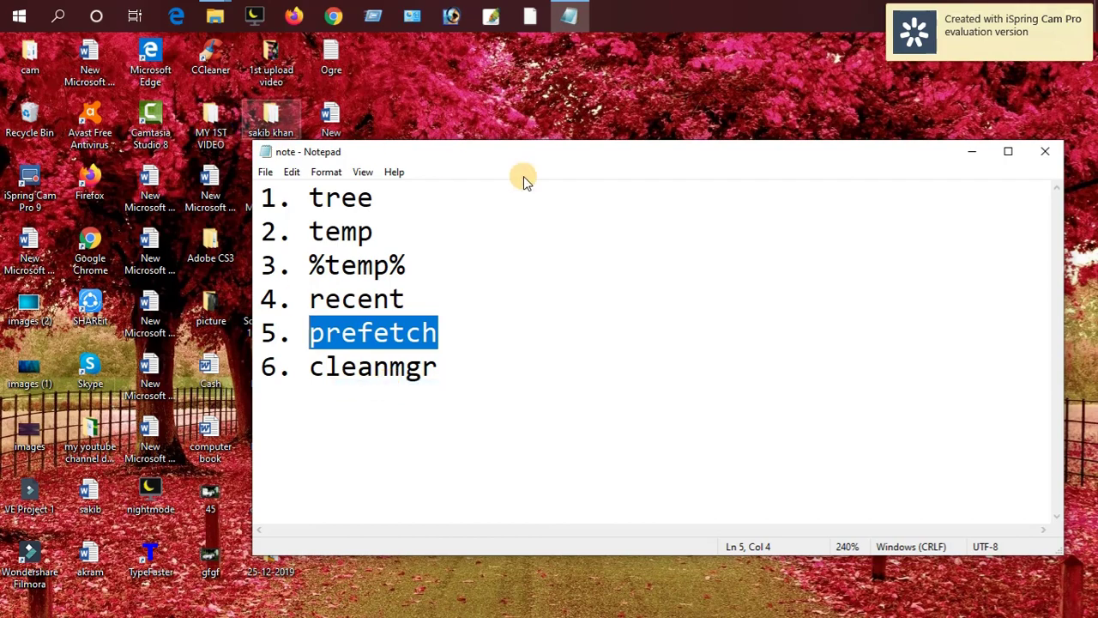
click(972, 151)
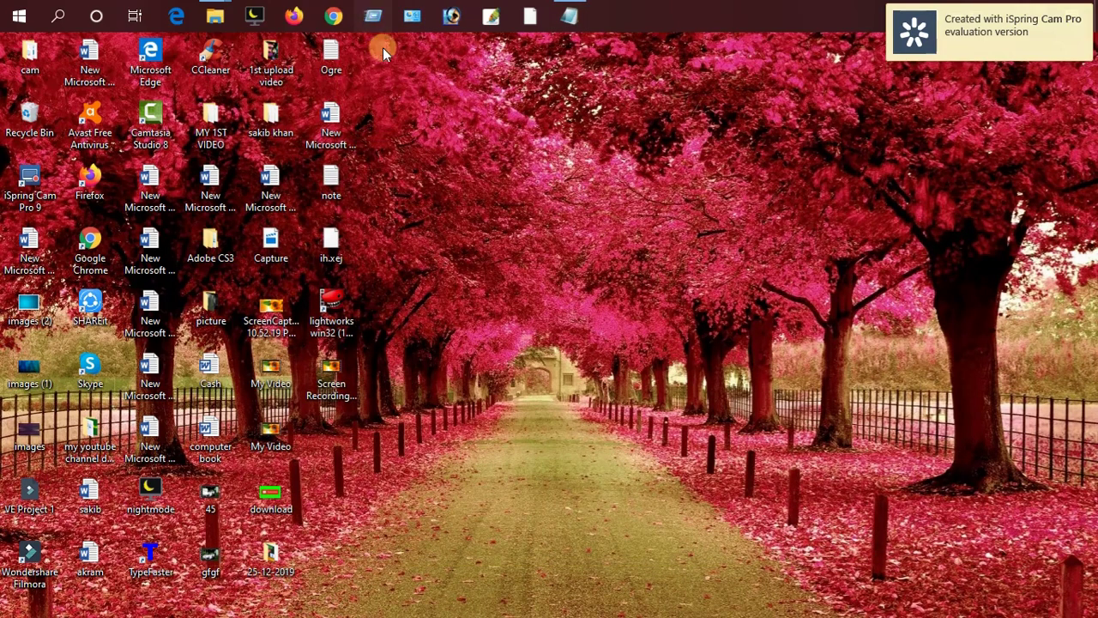
- Replace the Run dialog's entry with the copied "prefetch", execute it, and grant permanent access to open the Prefetch folder
key(super+r)
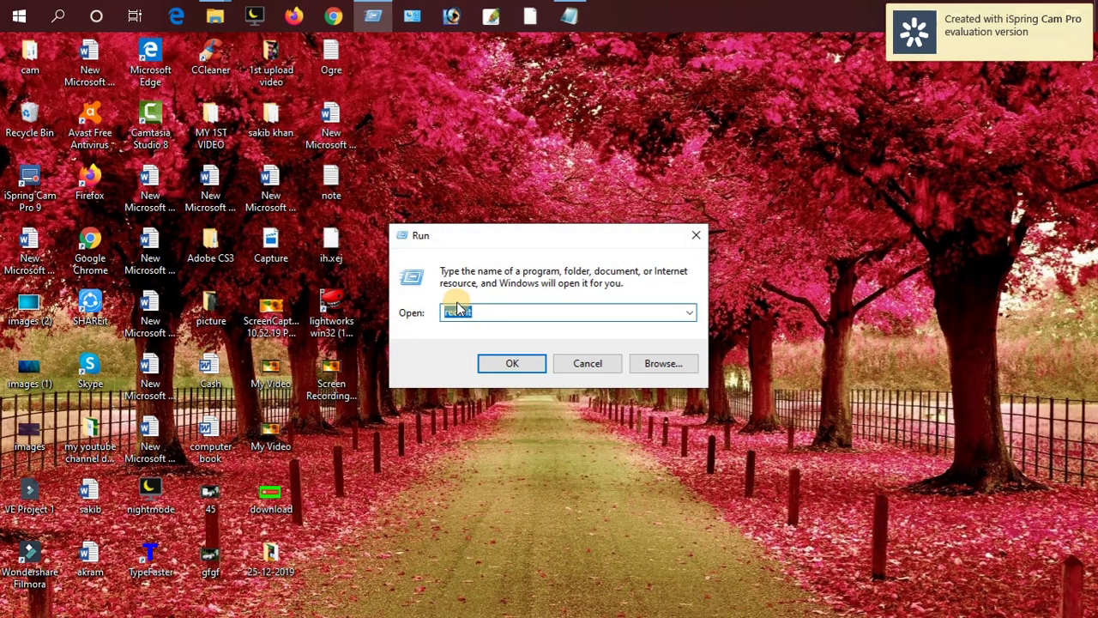
right_click(461, 311)
click(503, 380)
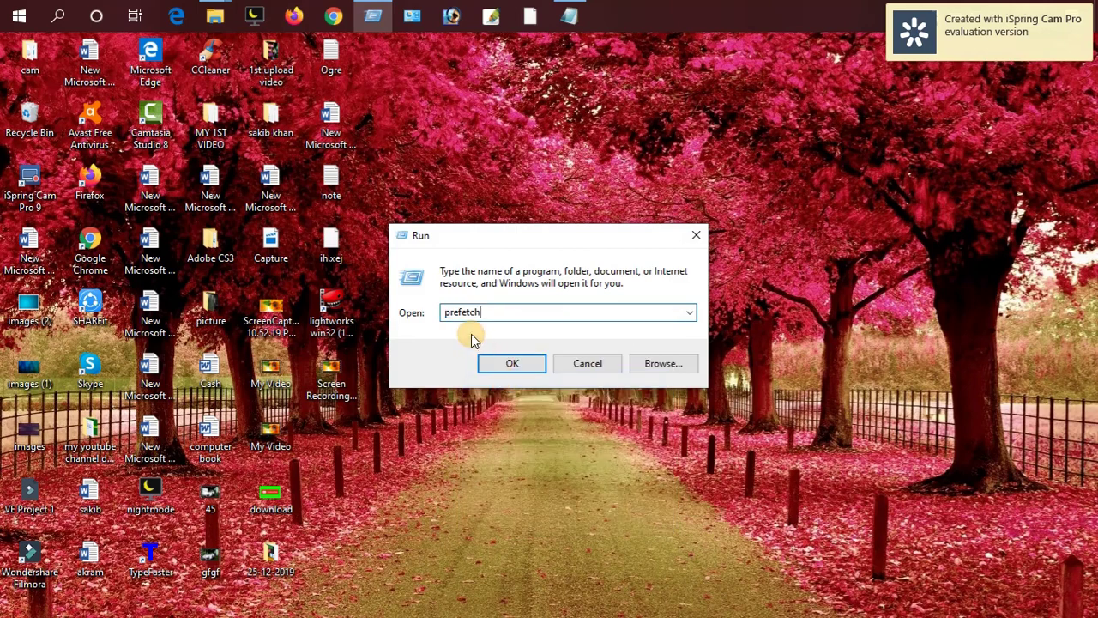
click(511, 364)
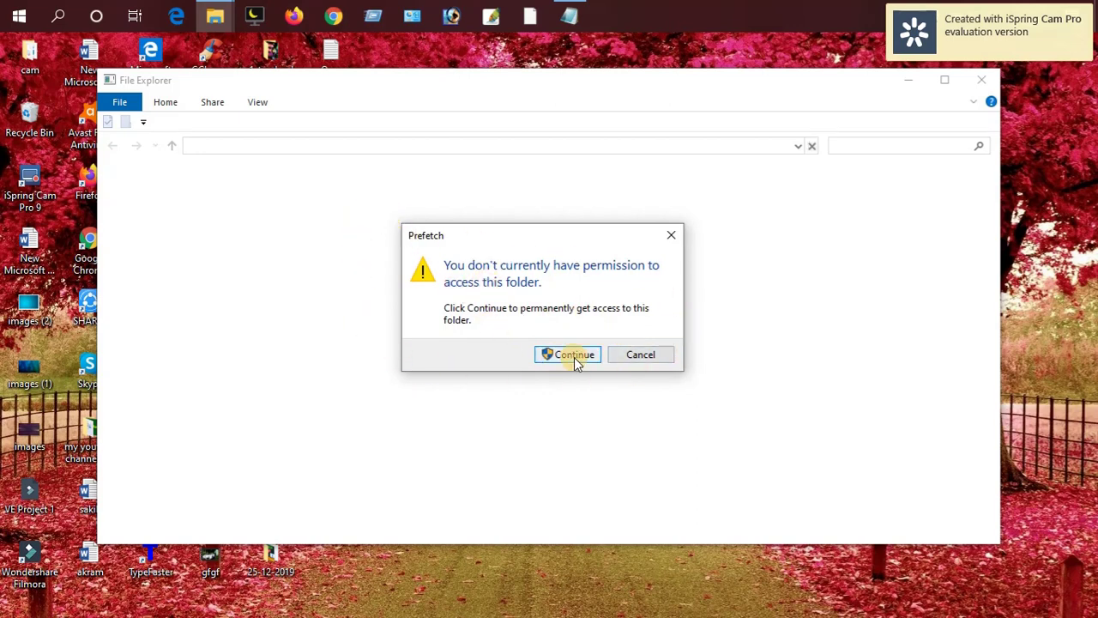
click(574, 357)
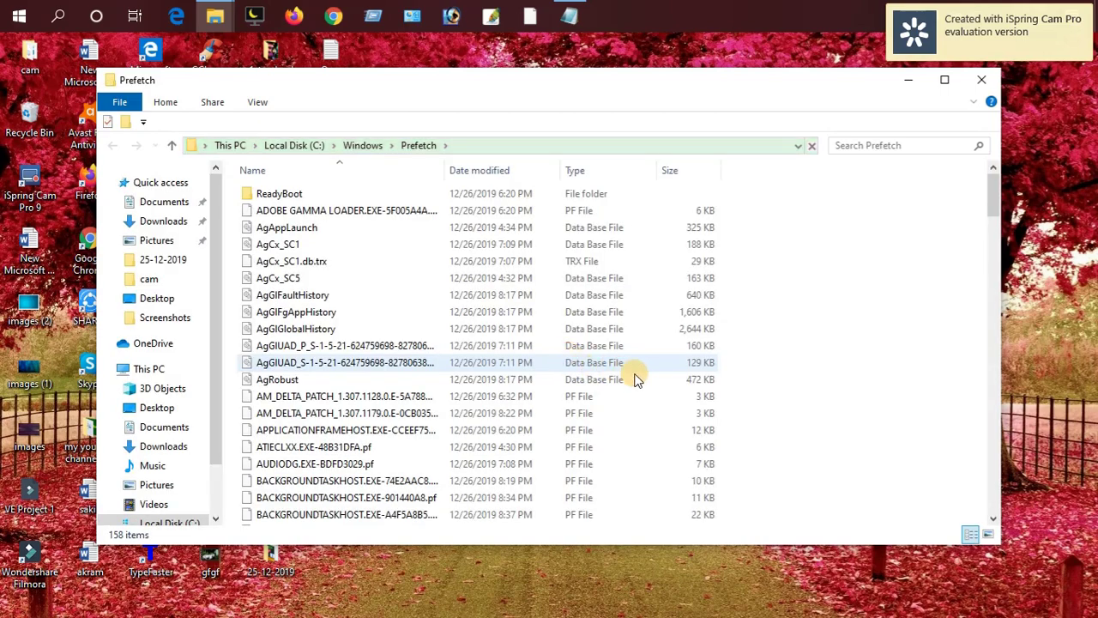
- Delete all items in the Windows Prefetch folder, skipping the file in use, and close the folder window
scroll(648, 356, down, 20)
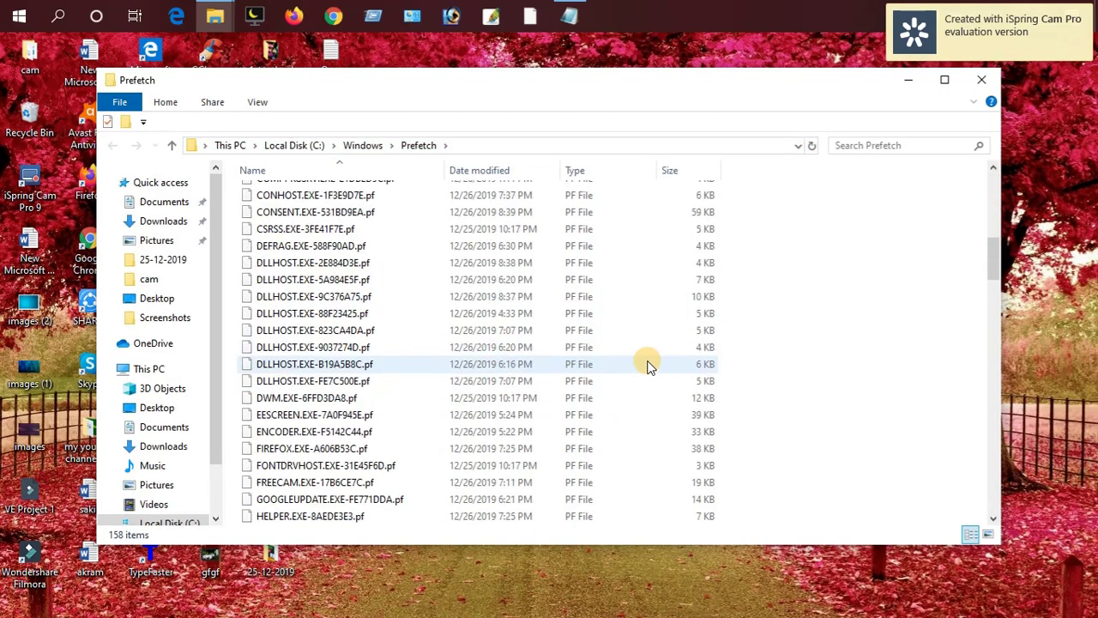
scroll(648, 369, down, 15)
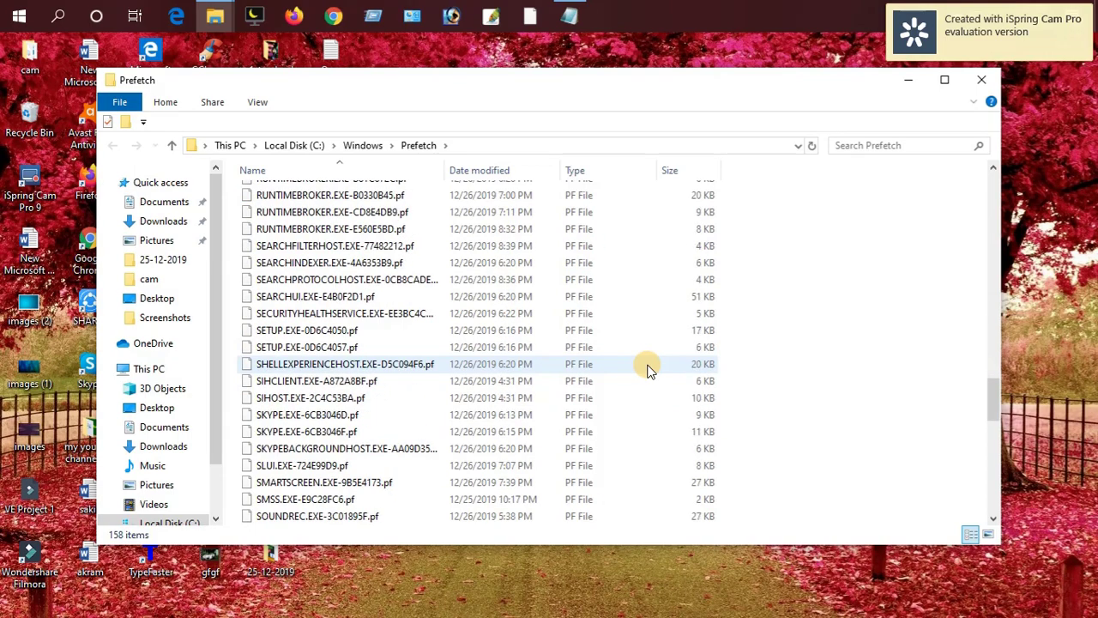
scroll(647, 369, down, 18)
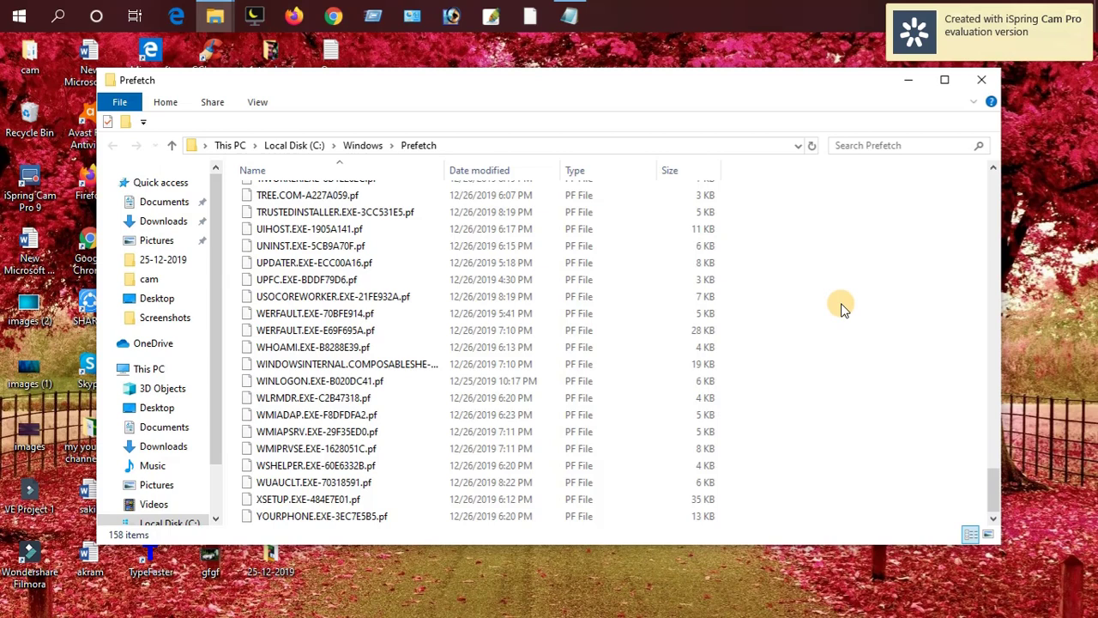
key(ctrl+a)
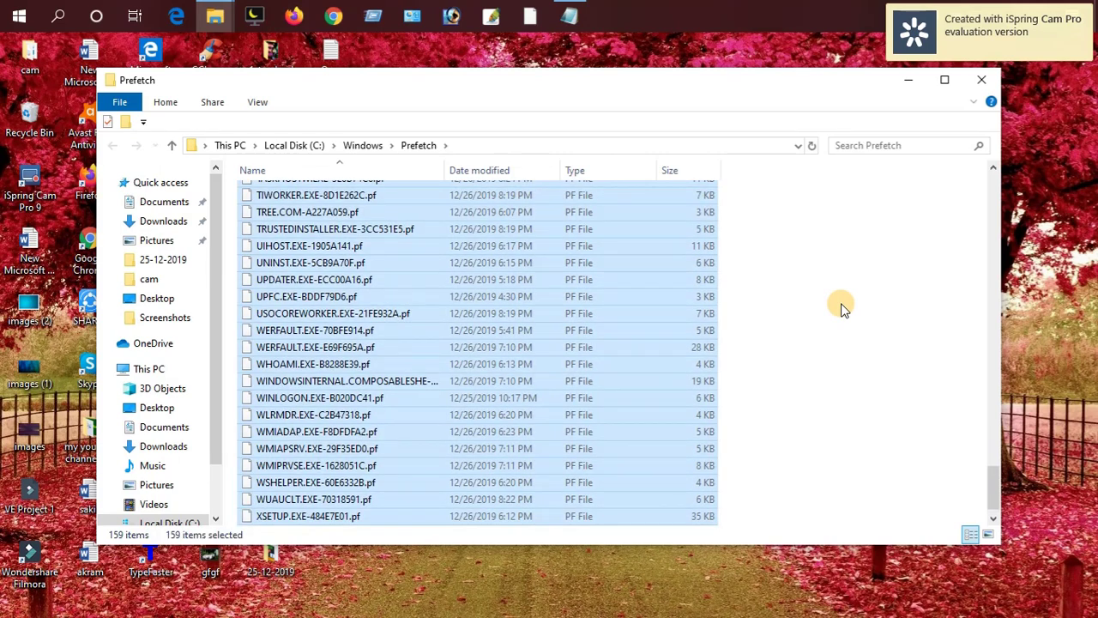
right_click(508, 291)
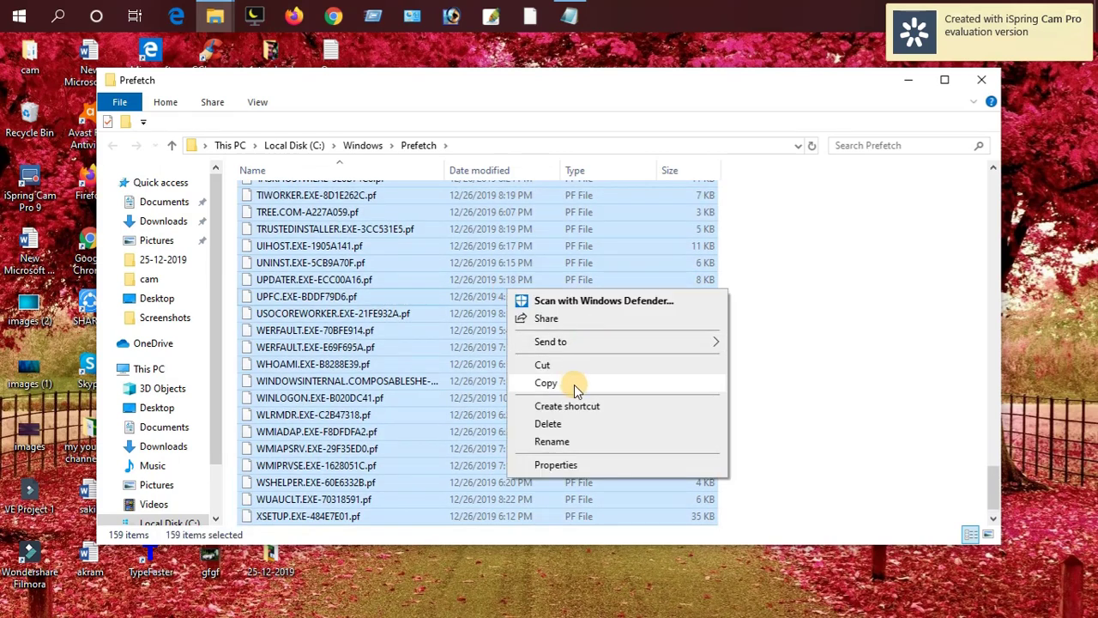
click(576, 423)
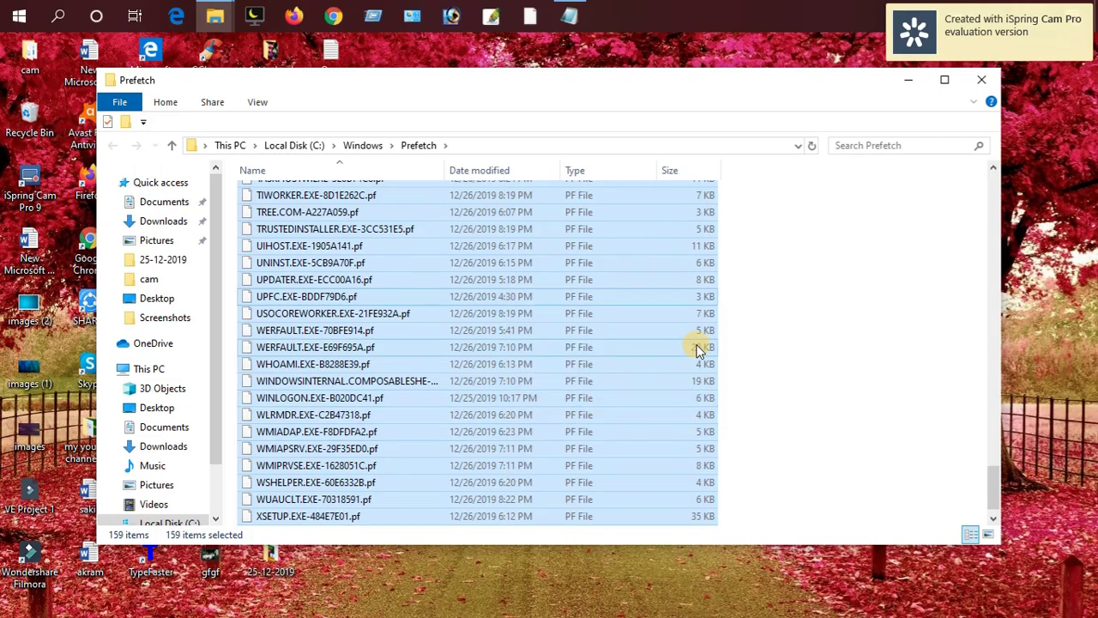
key(Delete)
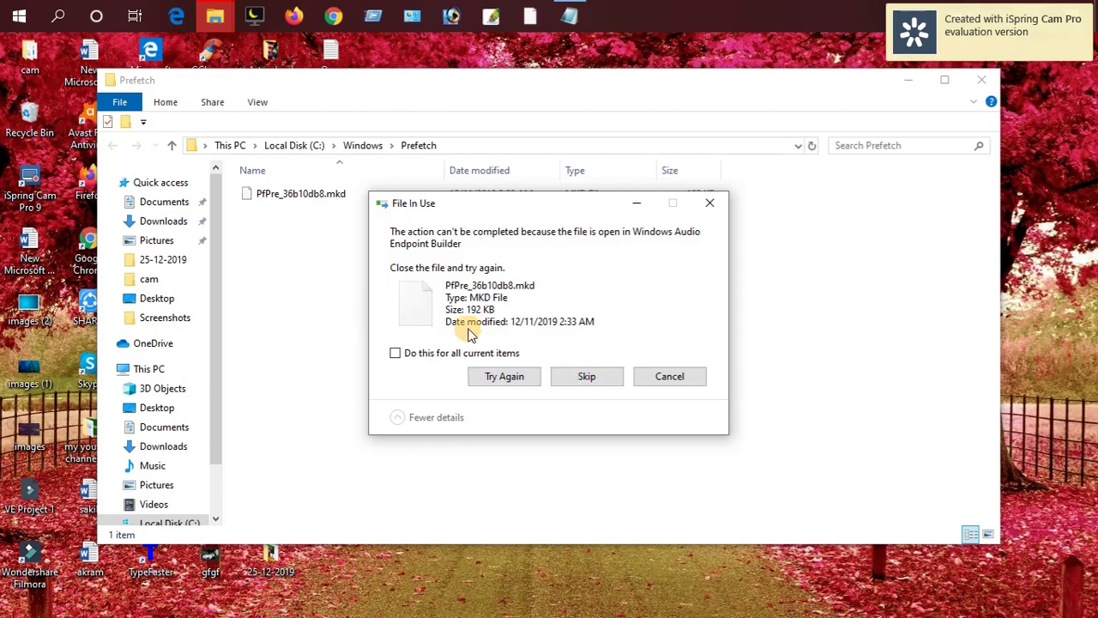
click(580, 383)
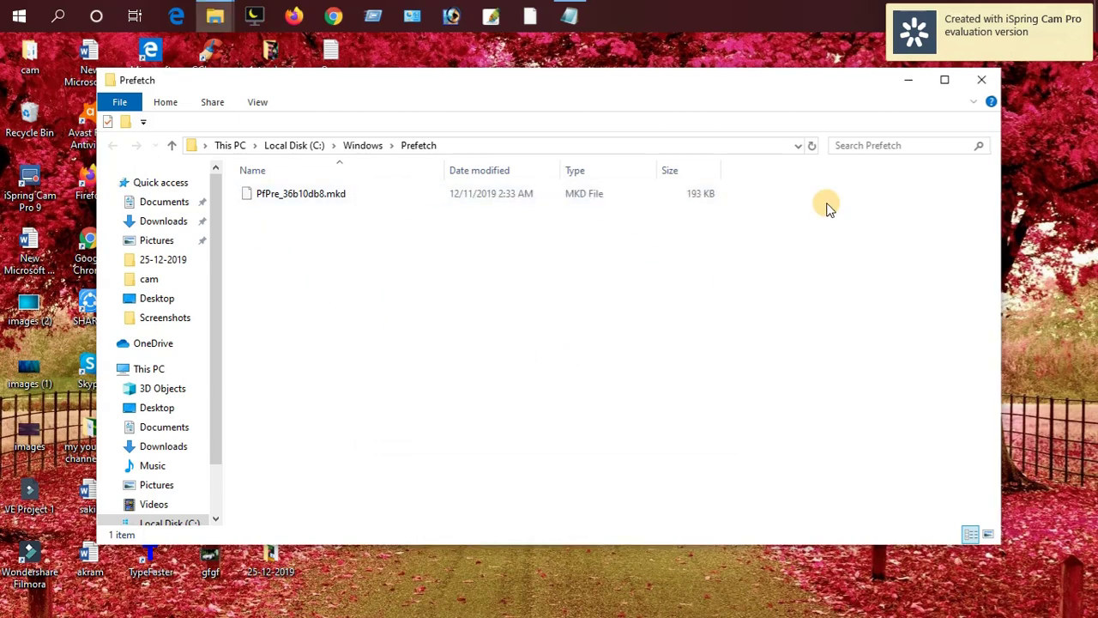
click(982, 82)
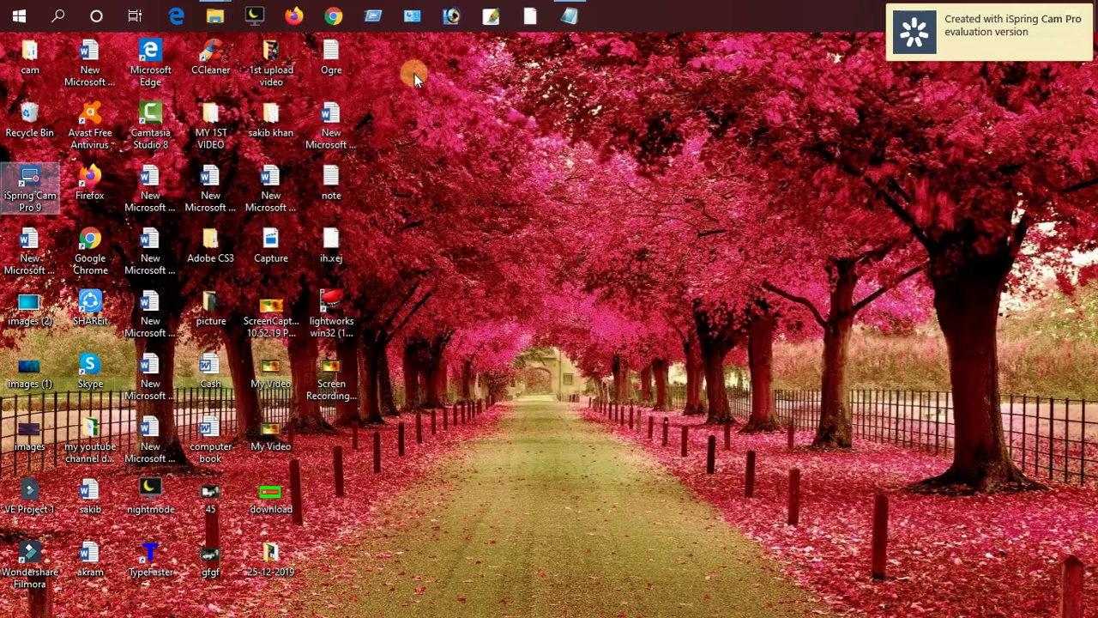
- Copy the word "cleanmgr" from line 6 of the note in Notepad, and minimize the note
click(569, 19)
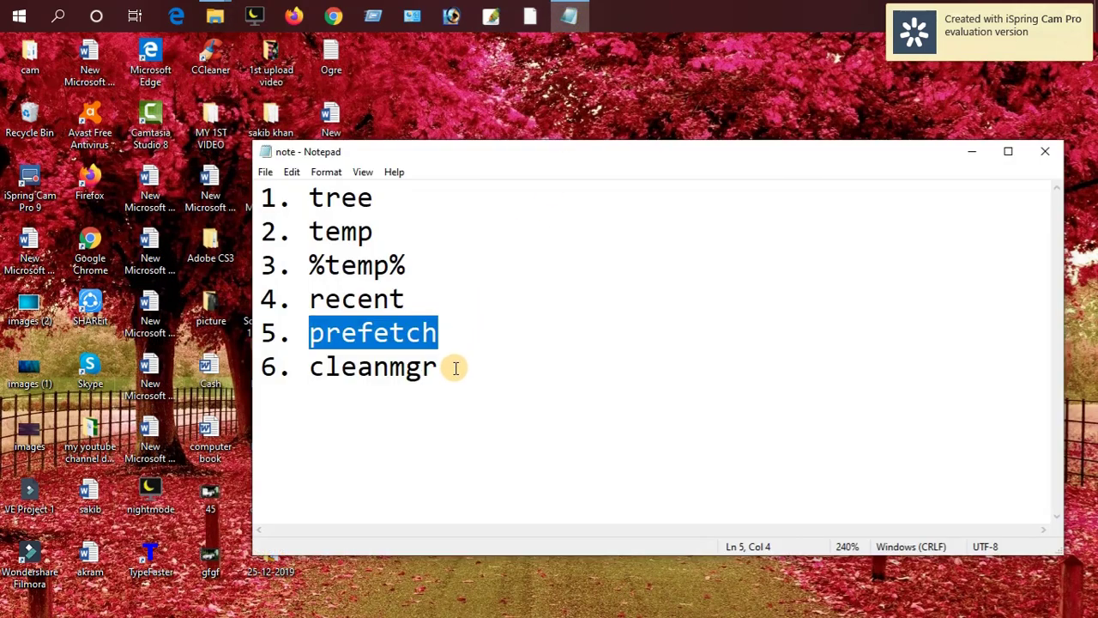
drag(435, 367, 306, 364)
right_click(352, 368)
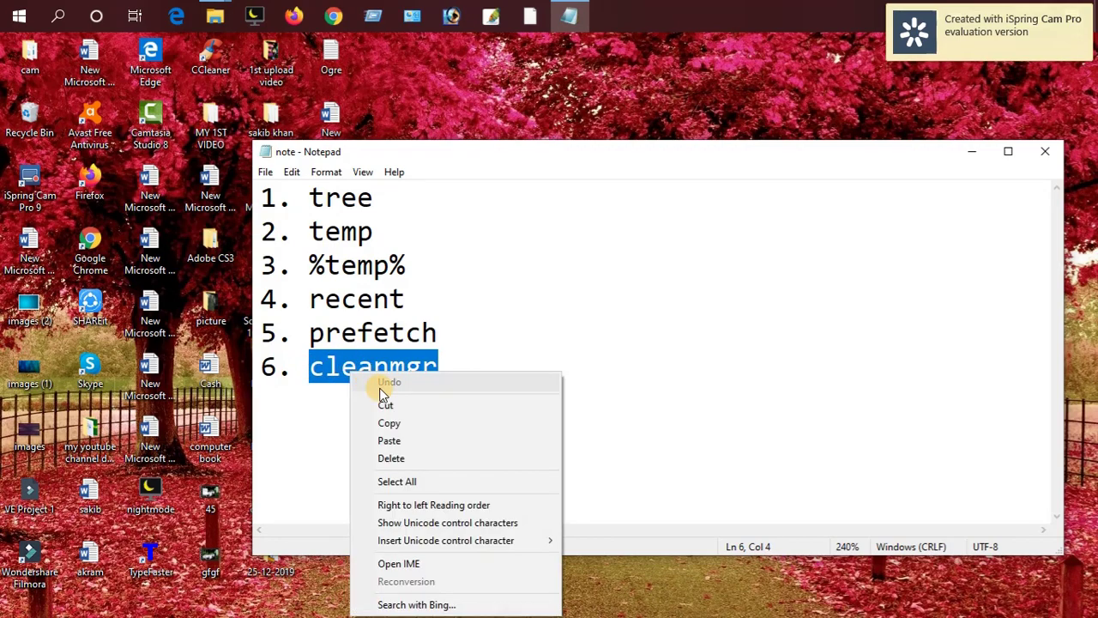
click(400, 427)
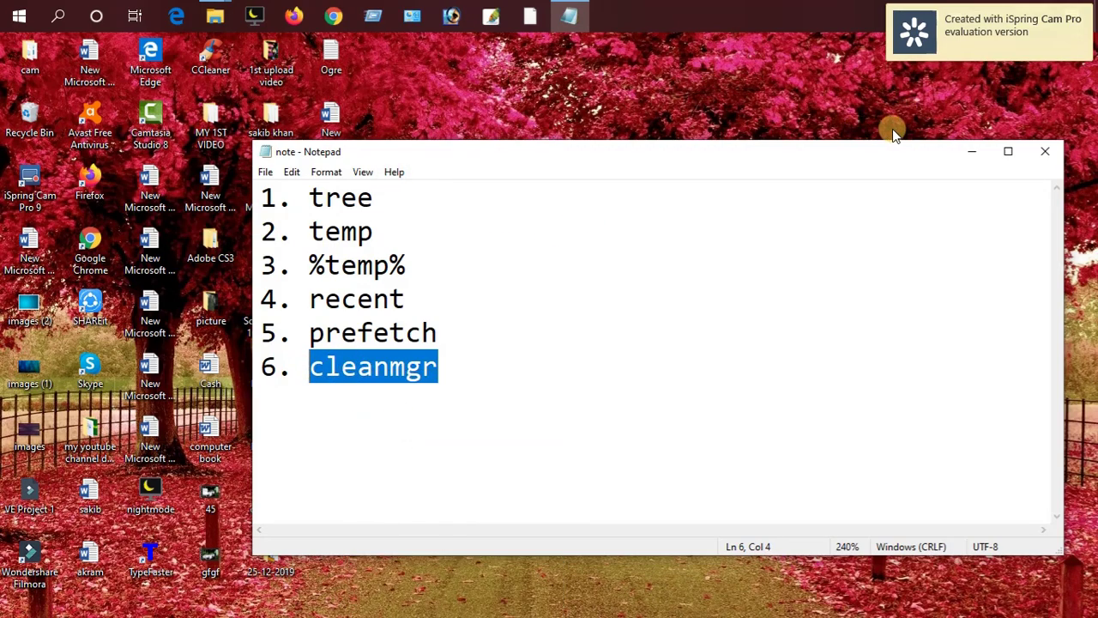
click(971, 151)
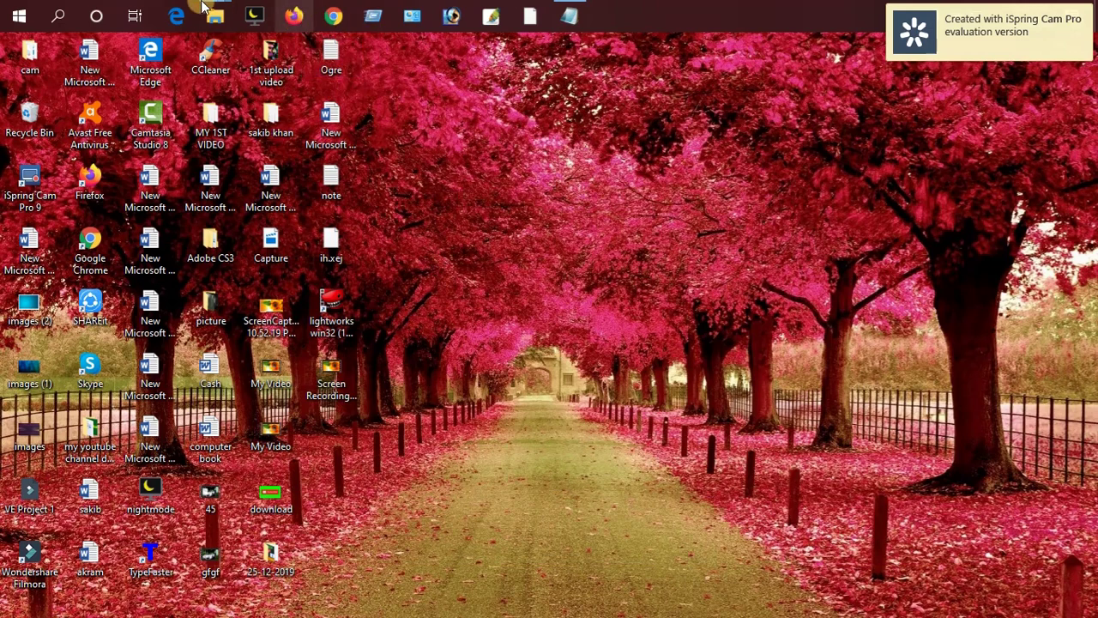
- Replace the Run dialog's entry with the copied "cleanmgr" and execute it to start Disk Cleanup
click(383, 15)
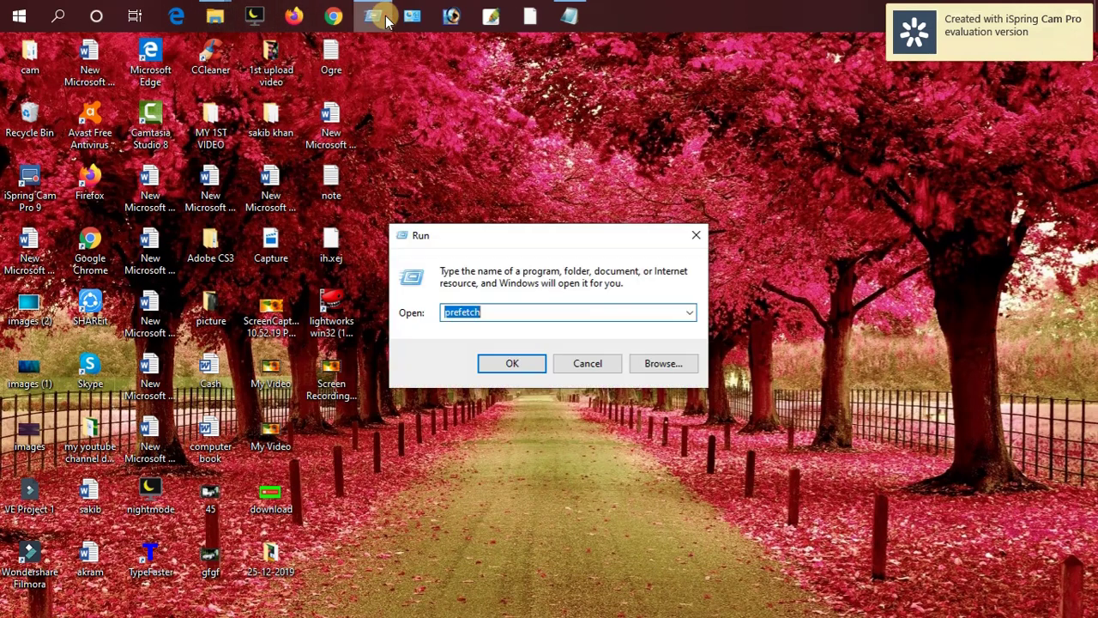
right_click(462, 314)
click(501, 387)
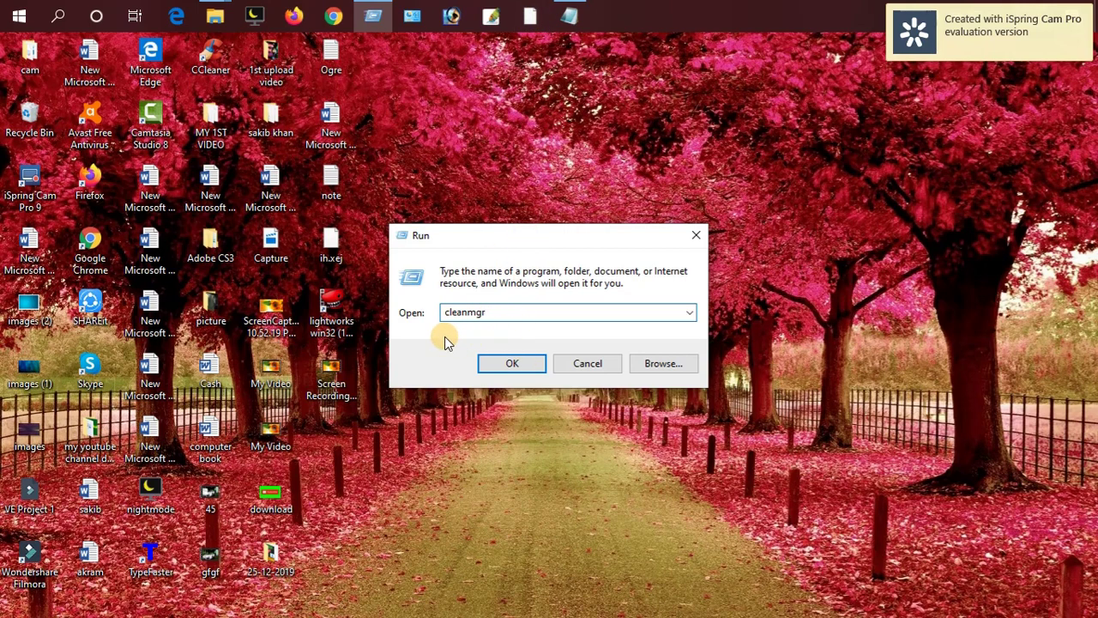
click(519, 365)
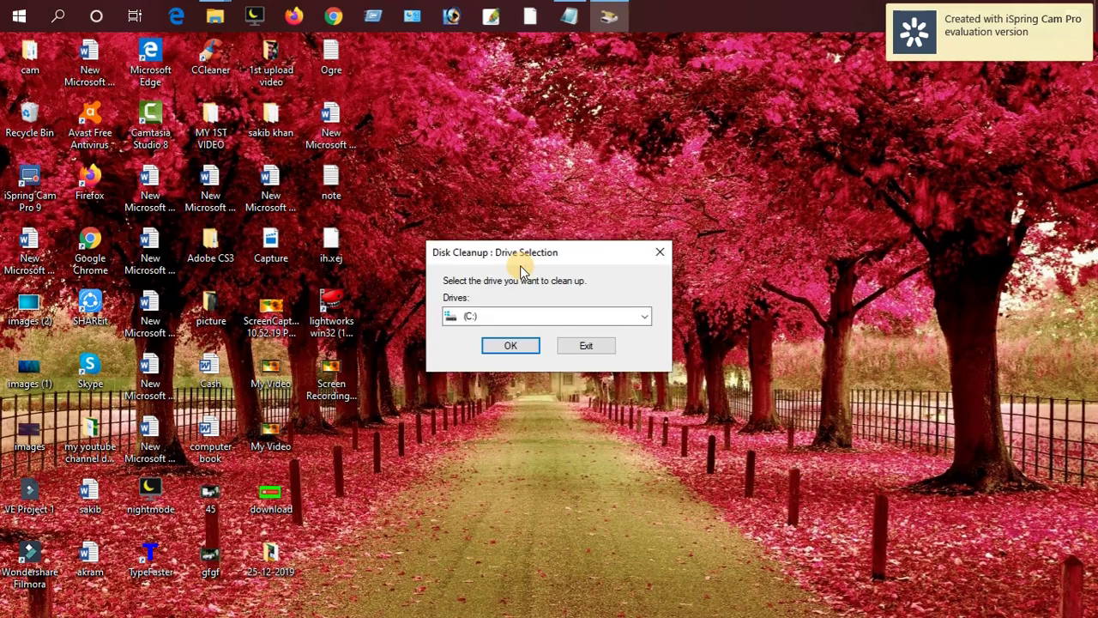
- Choose drive (C:) as the drive to clean up and confirm the selection to open its Disk Cleanup options
click(642, 318)
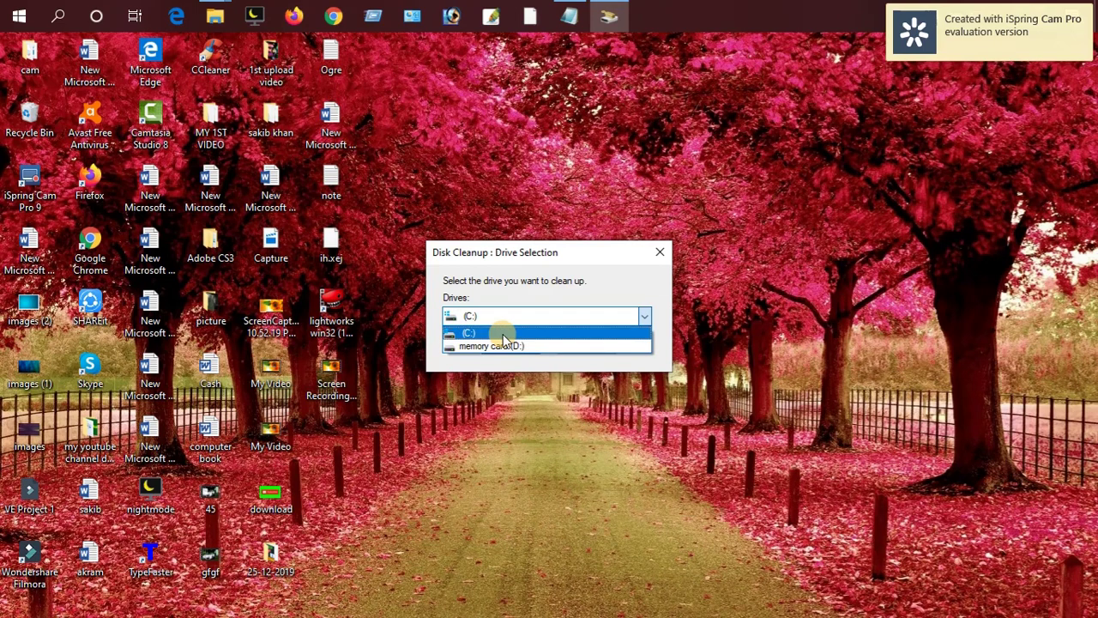
click(612, 289)
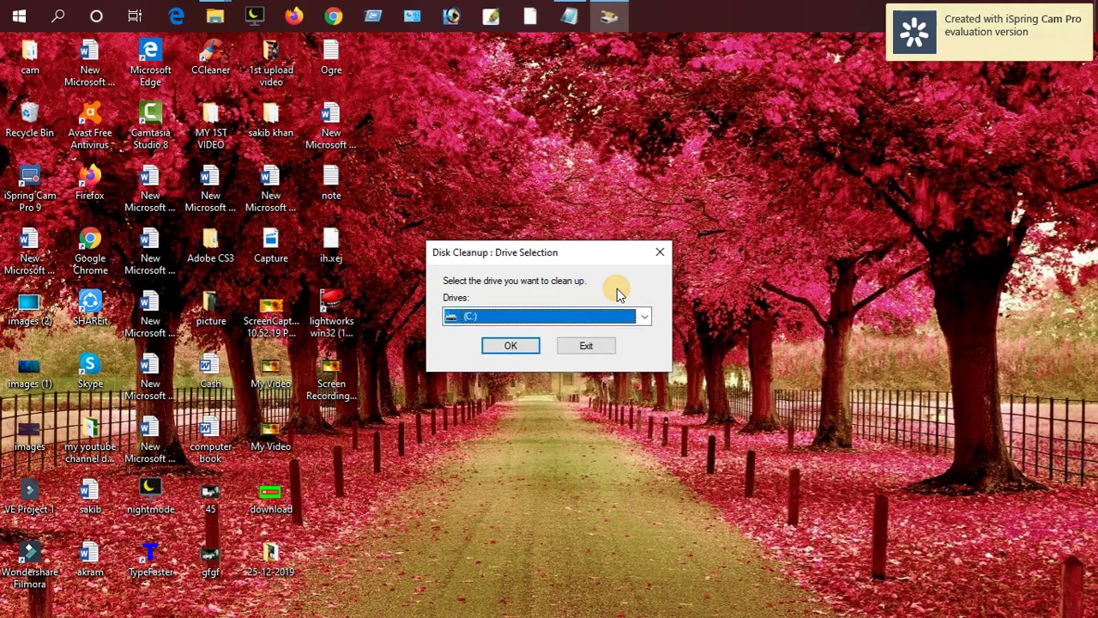
click(505, 346)
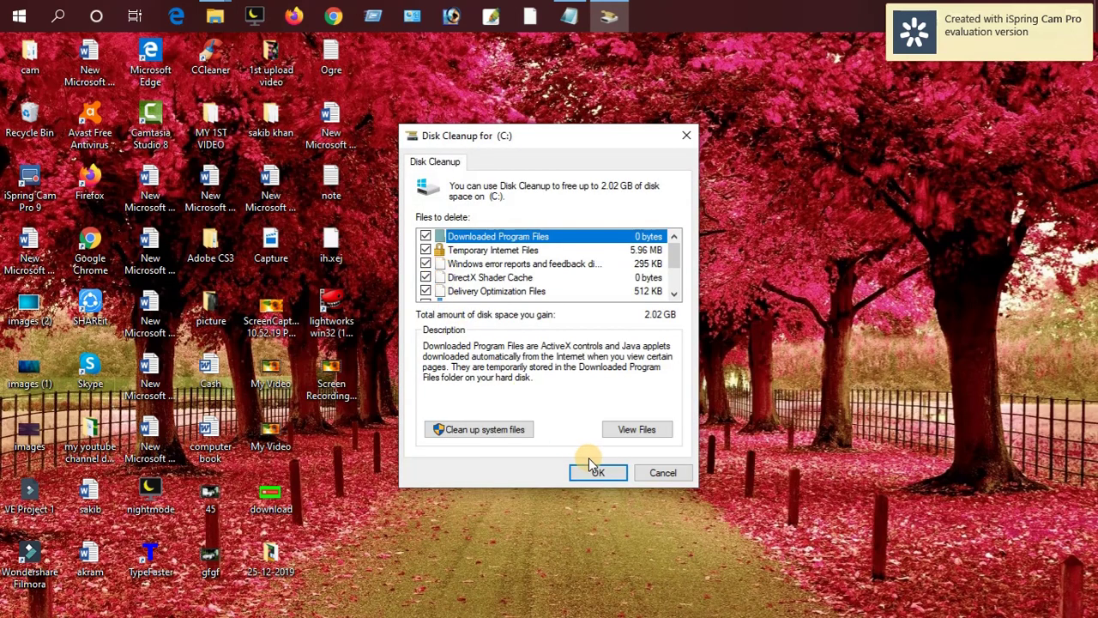
- Permanently delete the selected Disk Cleanup files on drive (C:), skipping all folders and files that need administrator permission
scroll(439, 283, down, 2)
scroll(439, 283, up, 2)
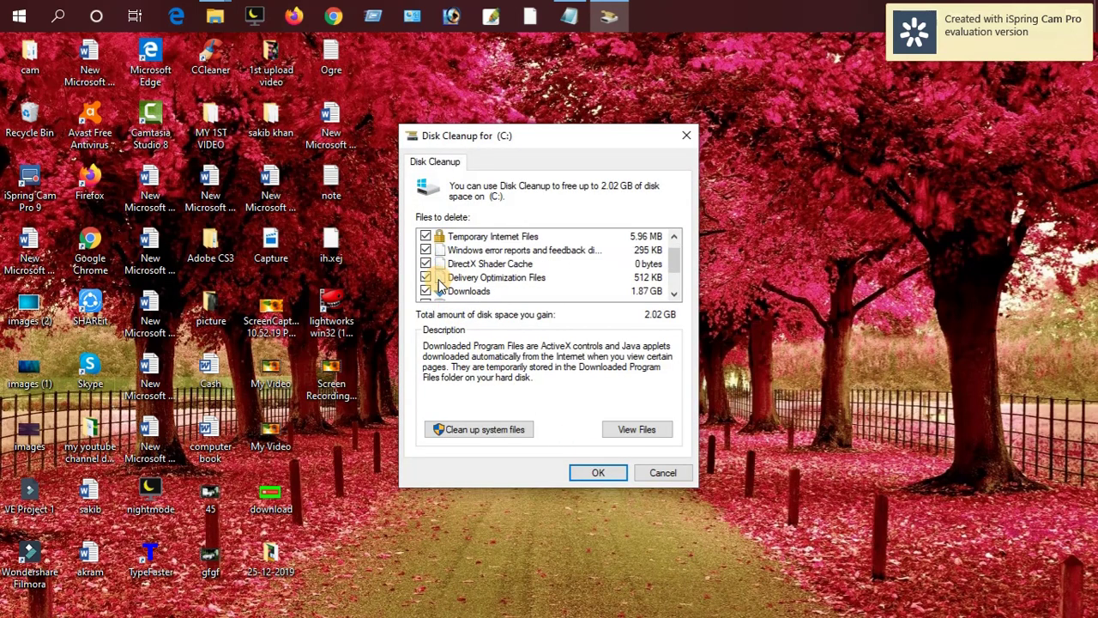
click(600, 473)
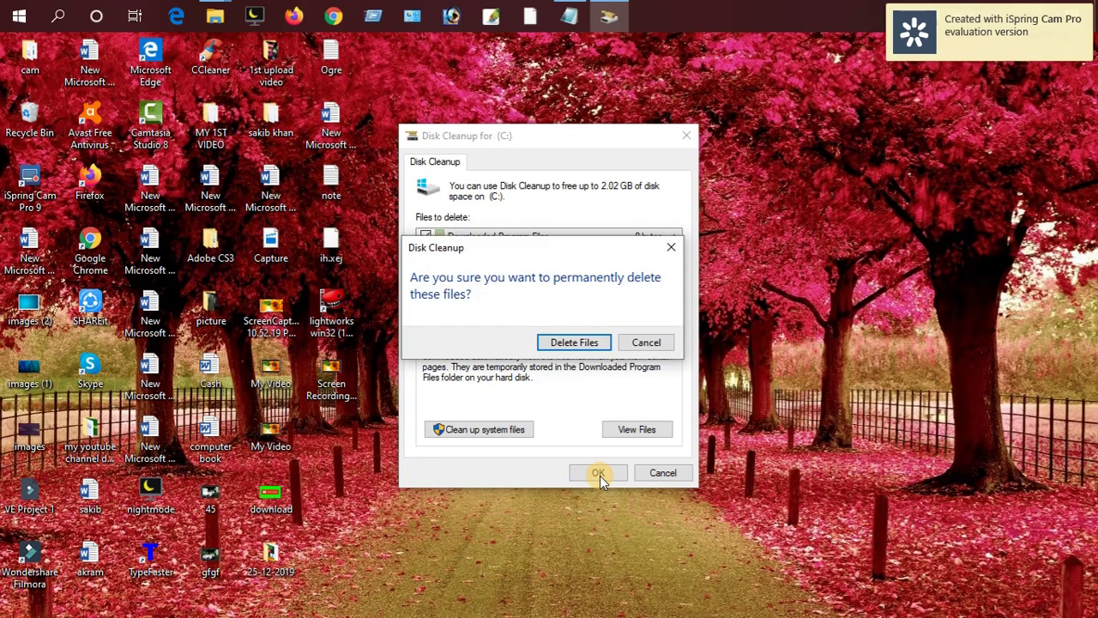
click(586, 342)
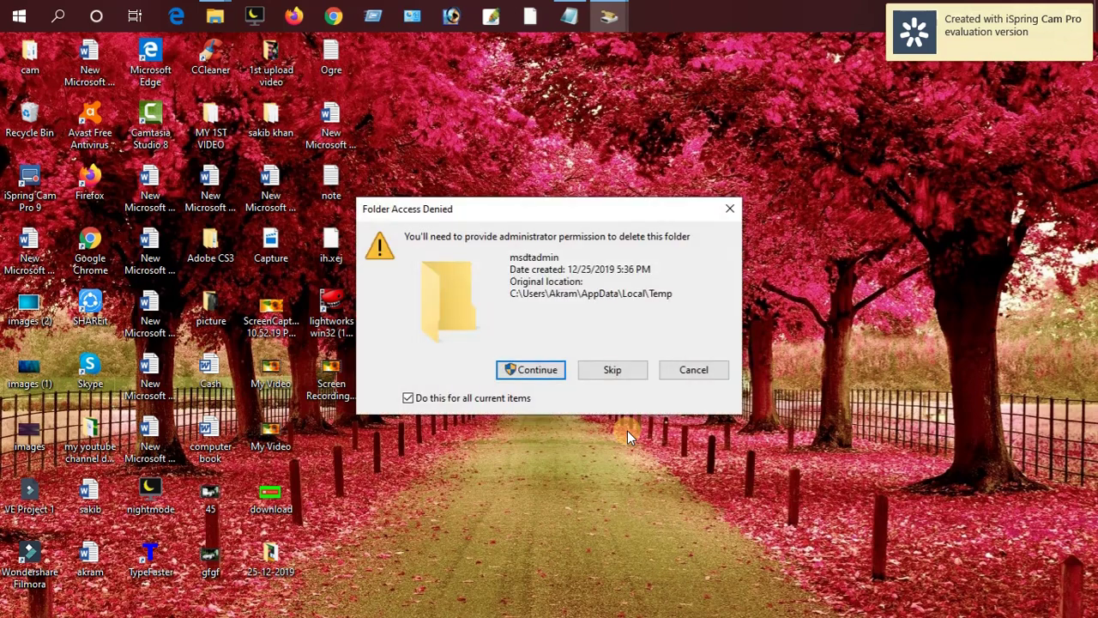
click(616, 371)
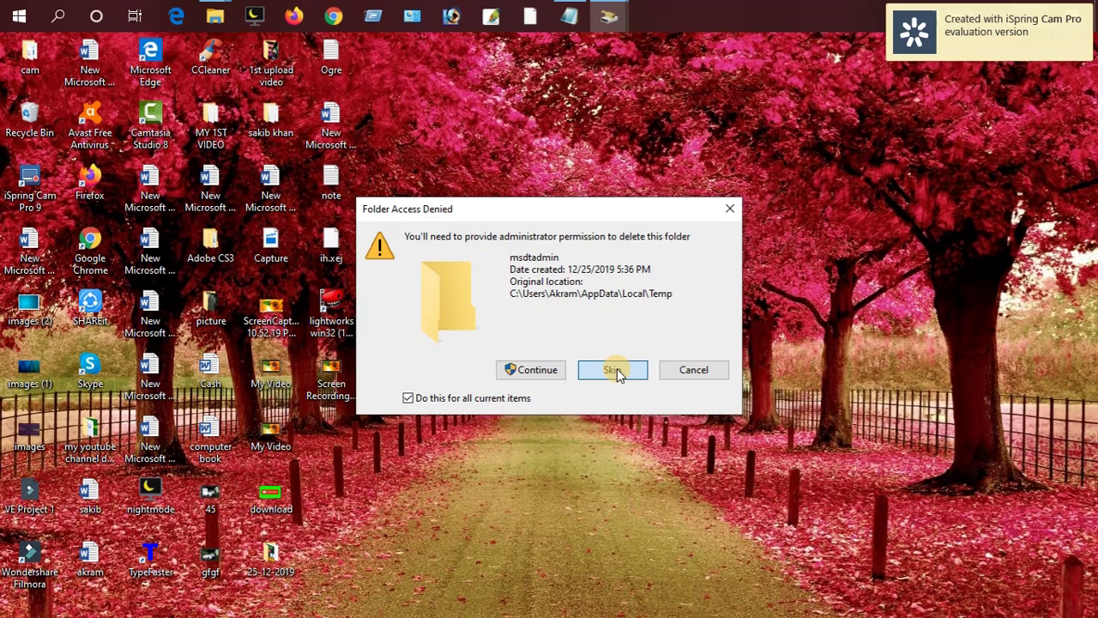
click(616, 372)
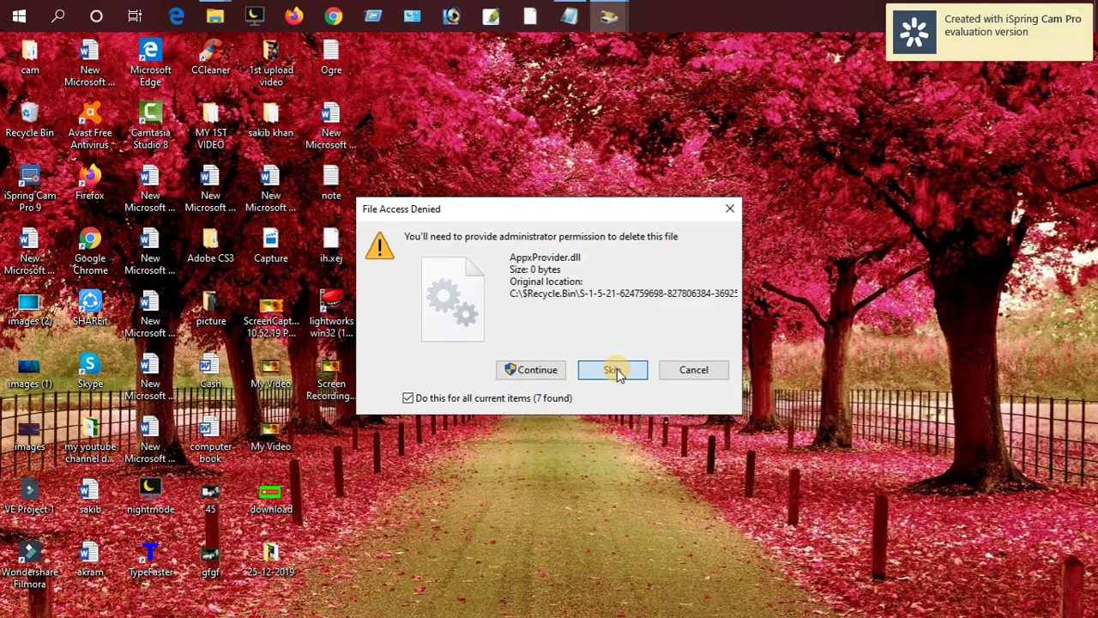
click(617, 370)
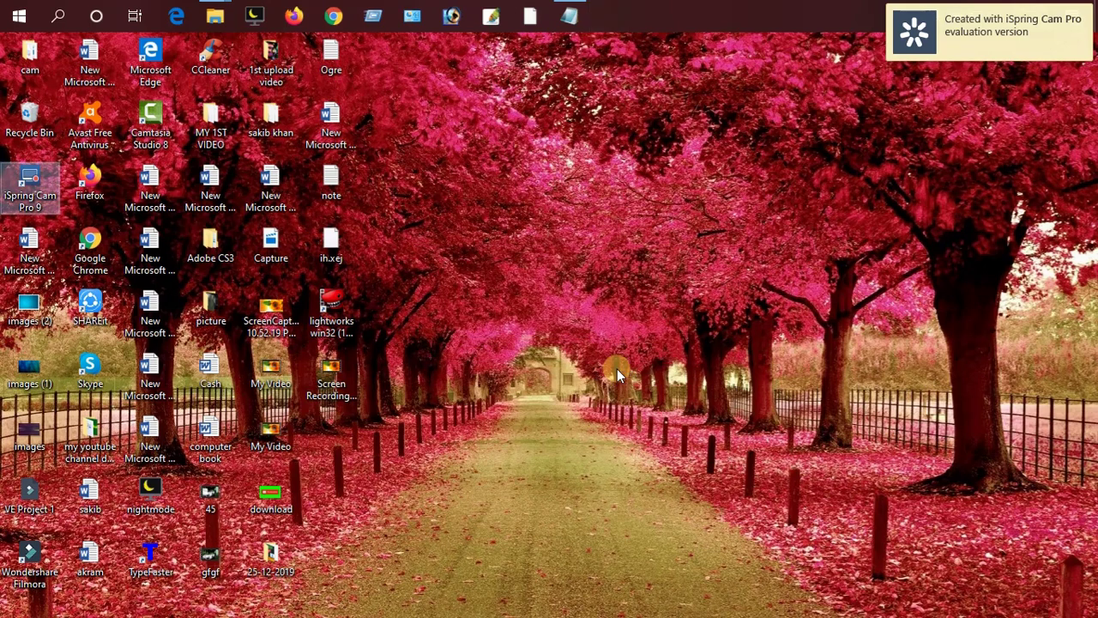
- Refresh the Windows desktop several times in a row
right_click(539, 182)
click(570, 217)
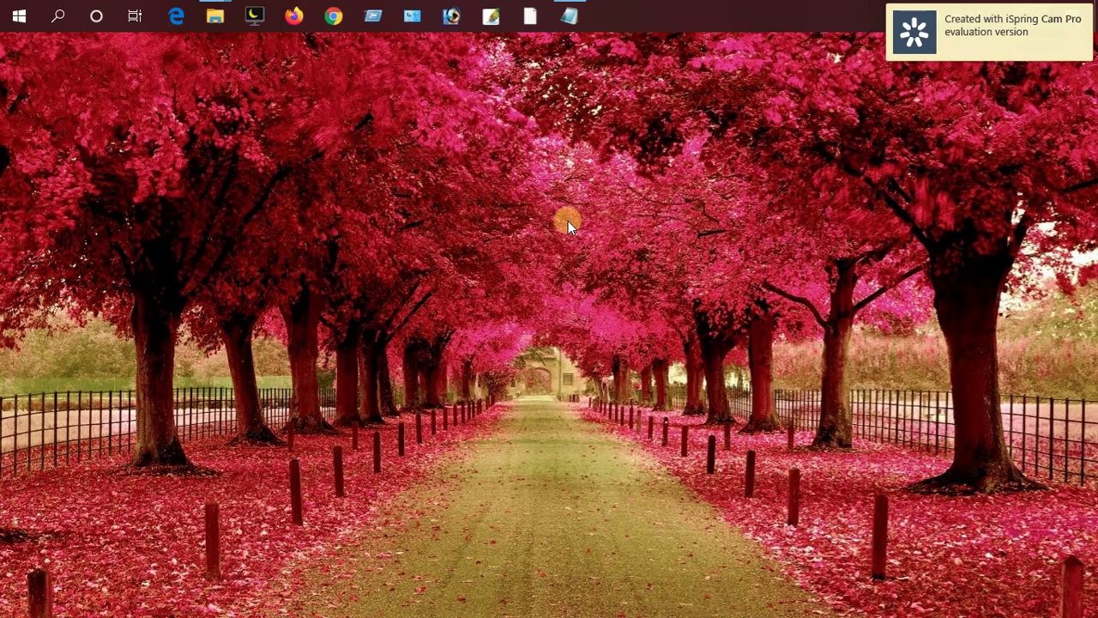
right_click(515, 143)
click(545, 192)
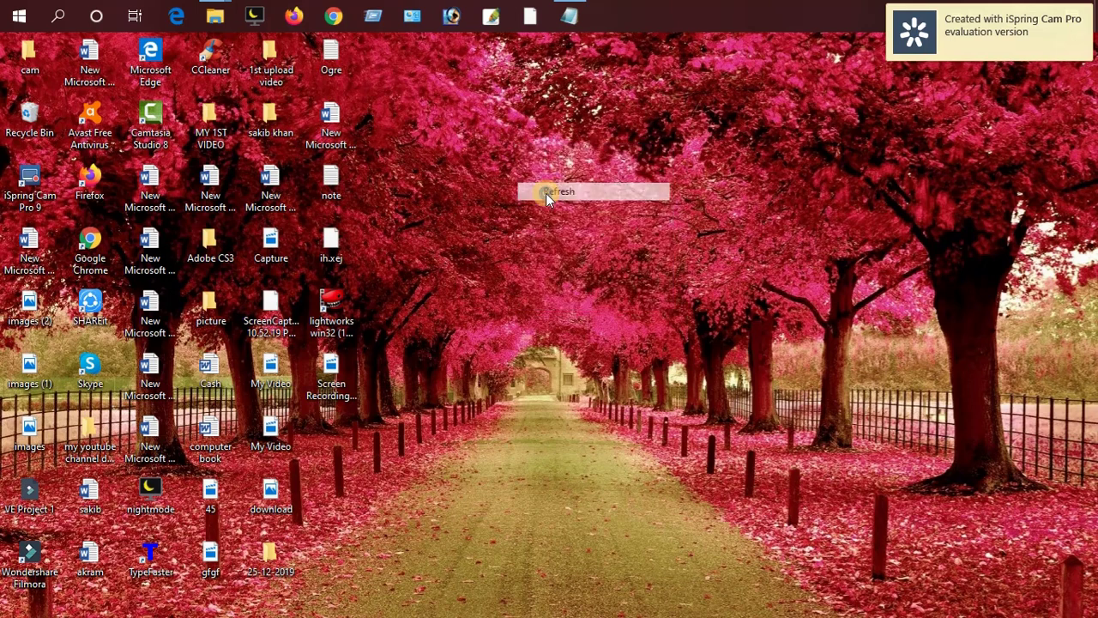
right_click(490, 117)
click(519, 165)
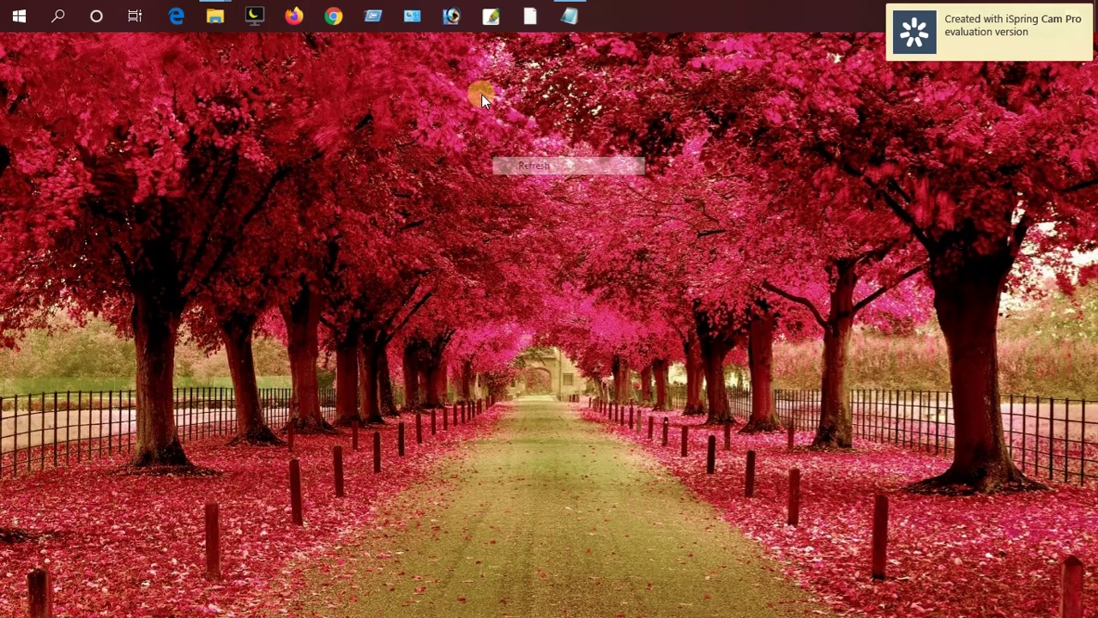
right_click(474, 88)
click(509, 139)
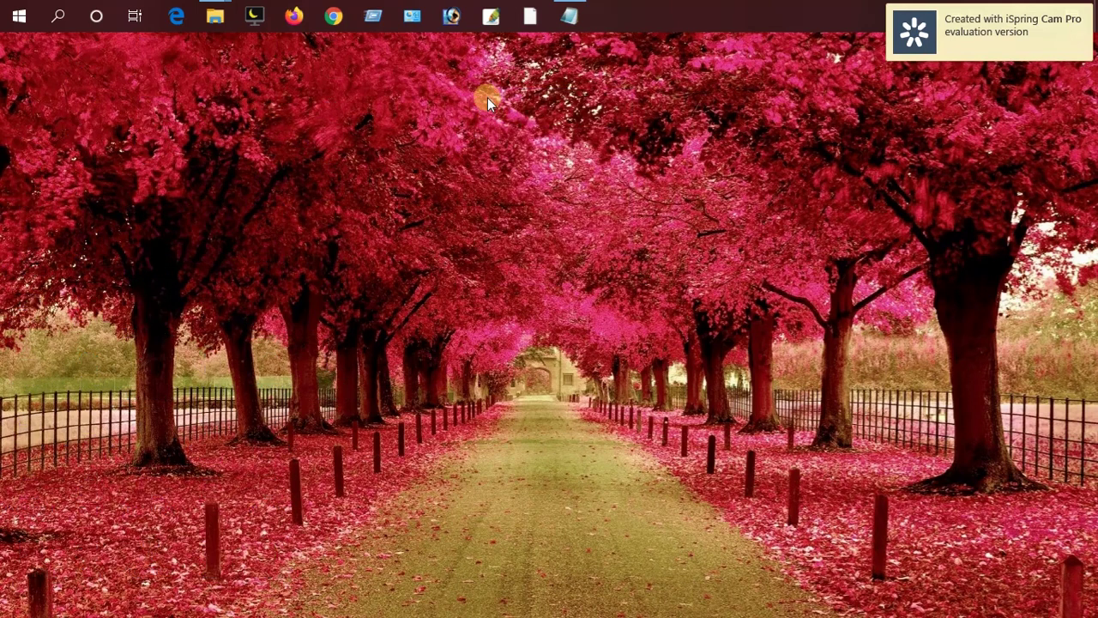
right_click(488, 98)
click(508, 141)
right_click(480, 99)
click(508, 147)
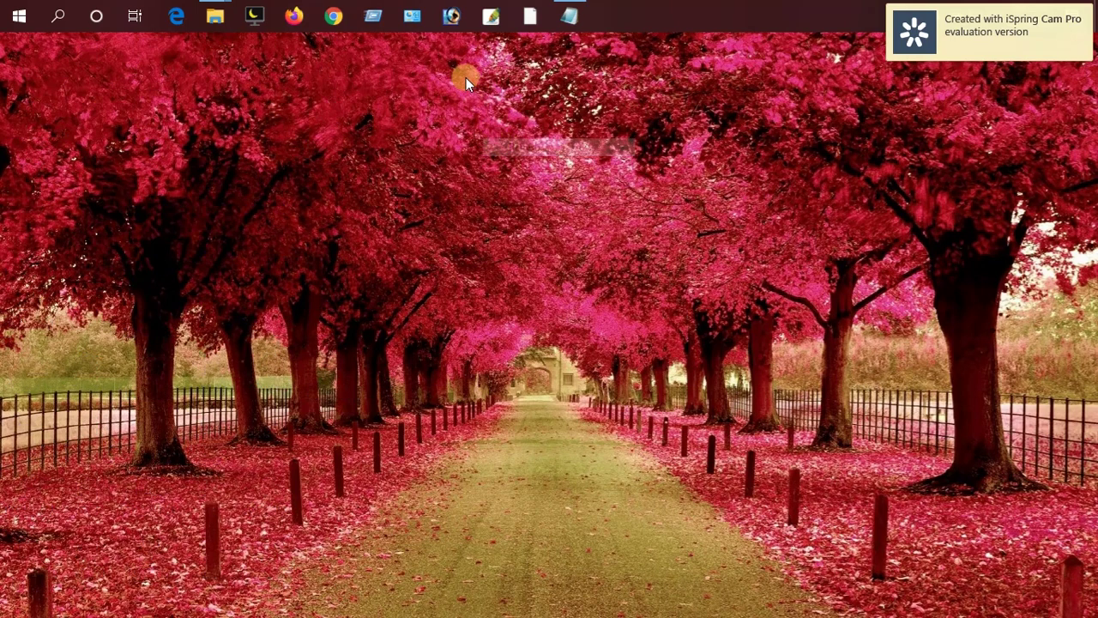
right_click(465, 78)
click(490, 129)
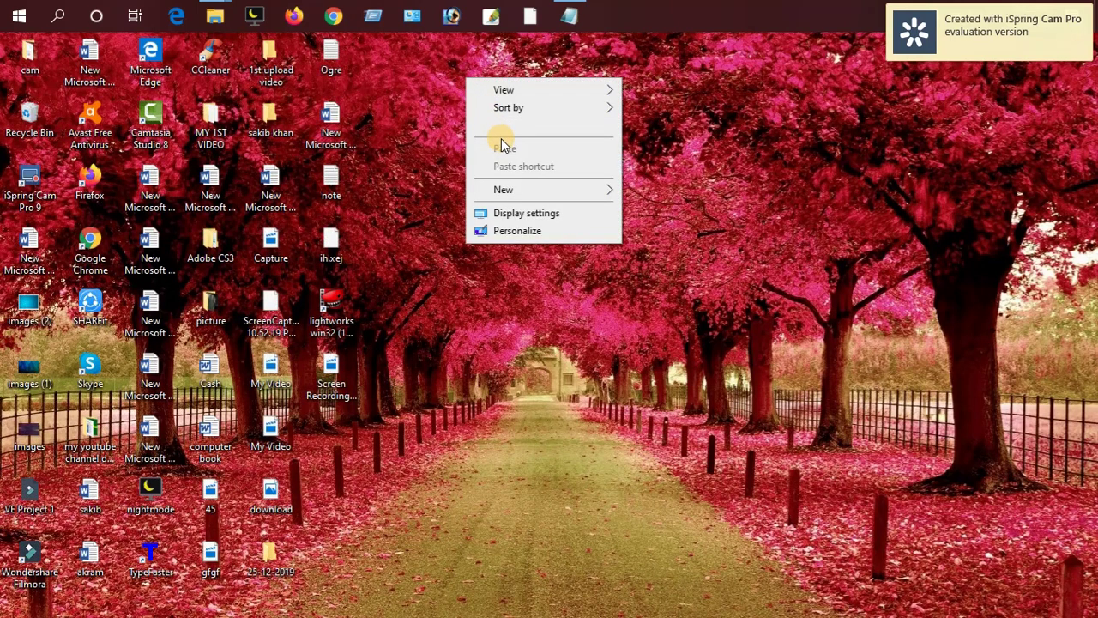
right_click(473, 90)
click(581, 56)
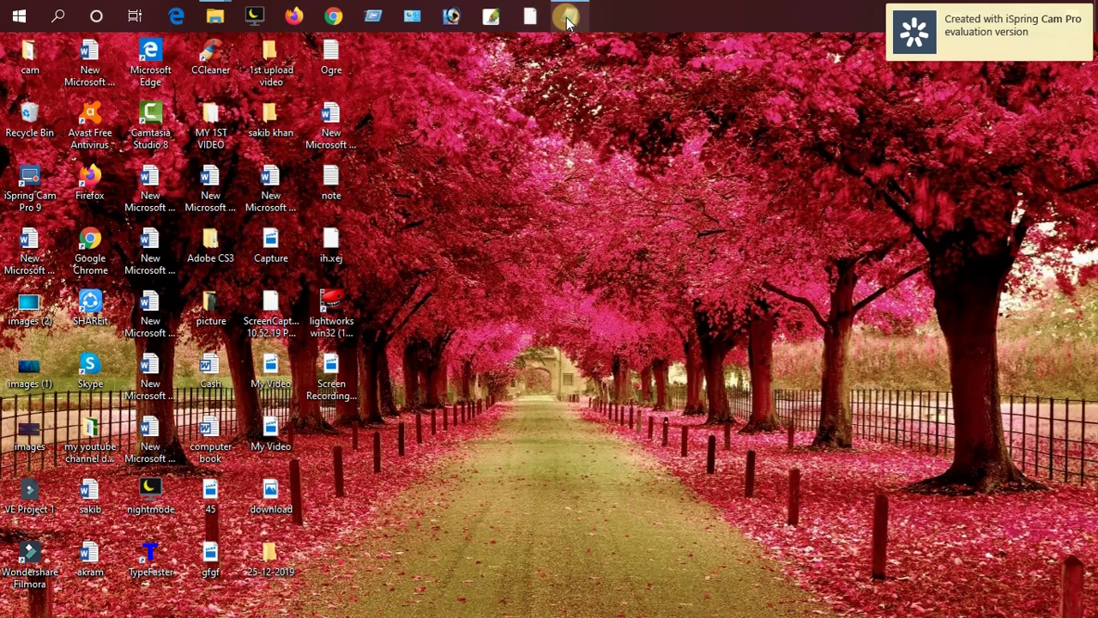
- Copy the word "tree" from line 1 of the note in Notepad, and minimize the note
click(572, 19)
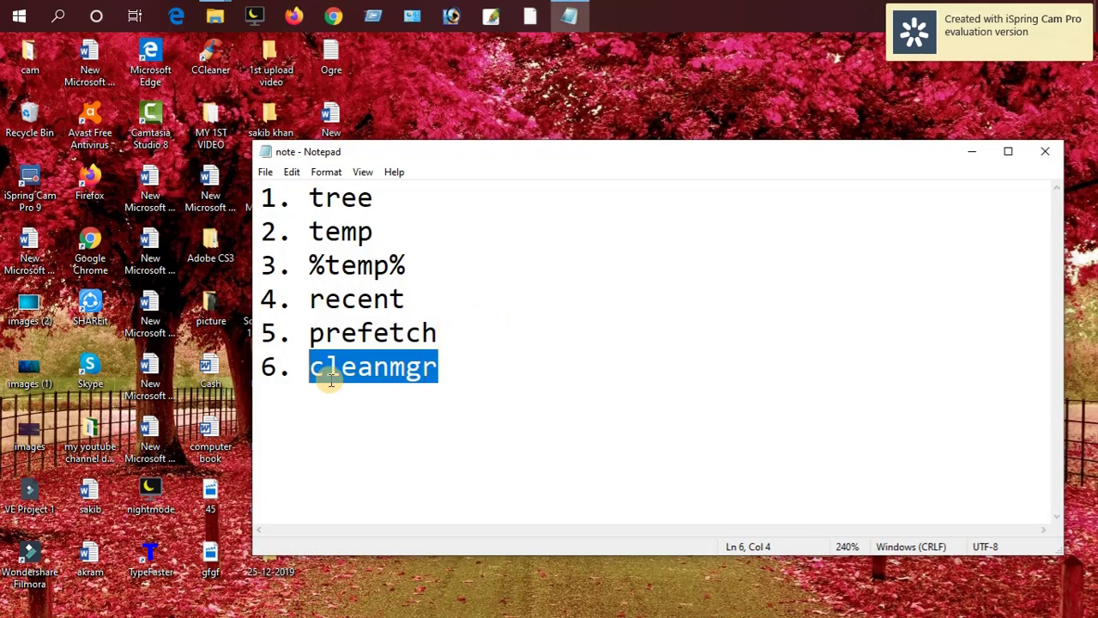
click(375, 197)
double_click(350, 198)
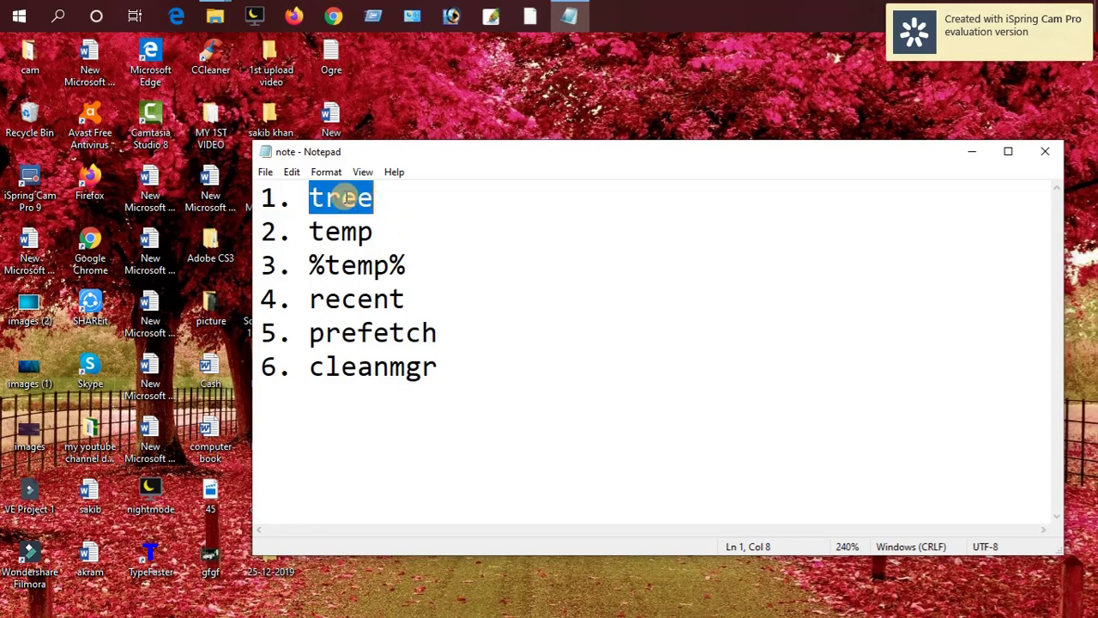
right_click(344, 199)
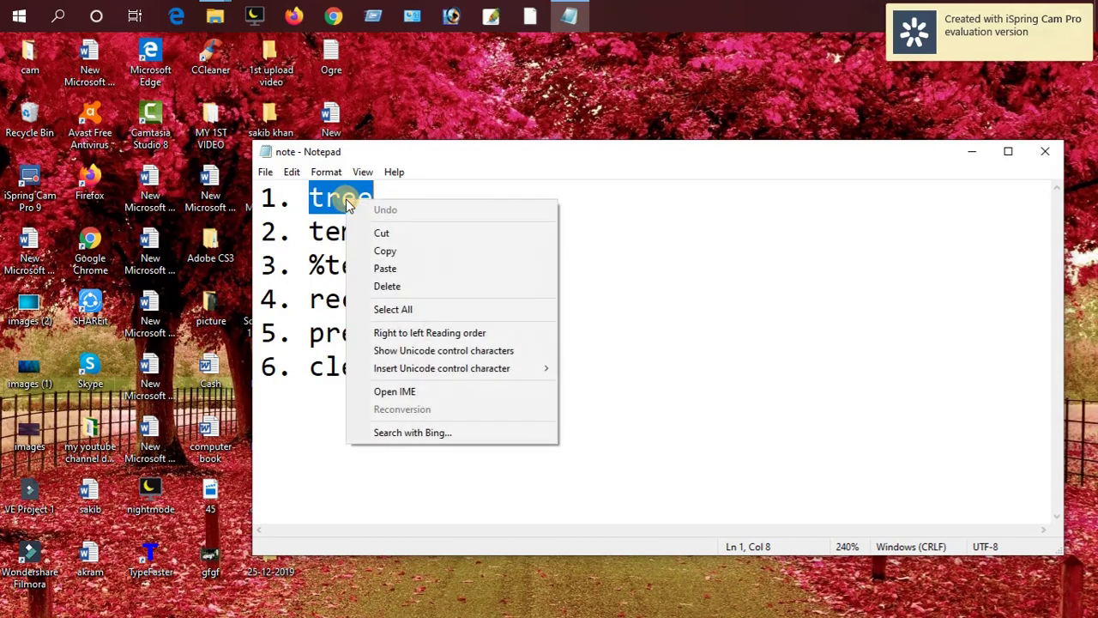
click(388, 249)
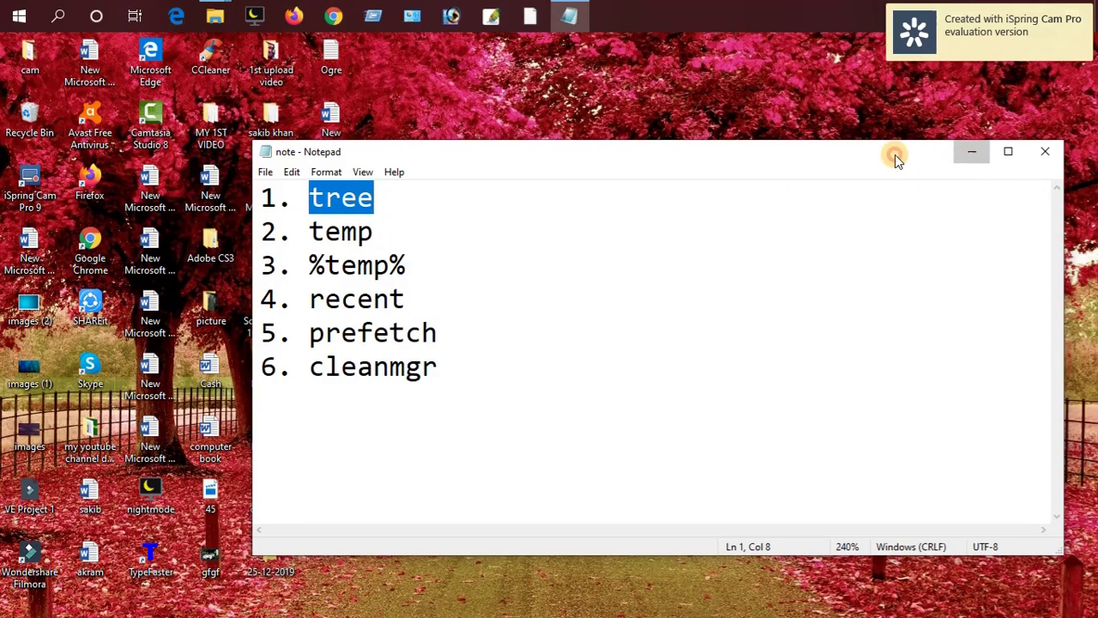
key(super+d)
- Replace the Run dialog's entry with the copied "tree" and execute it
key(super+r)
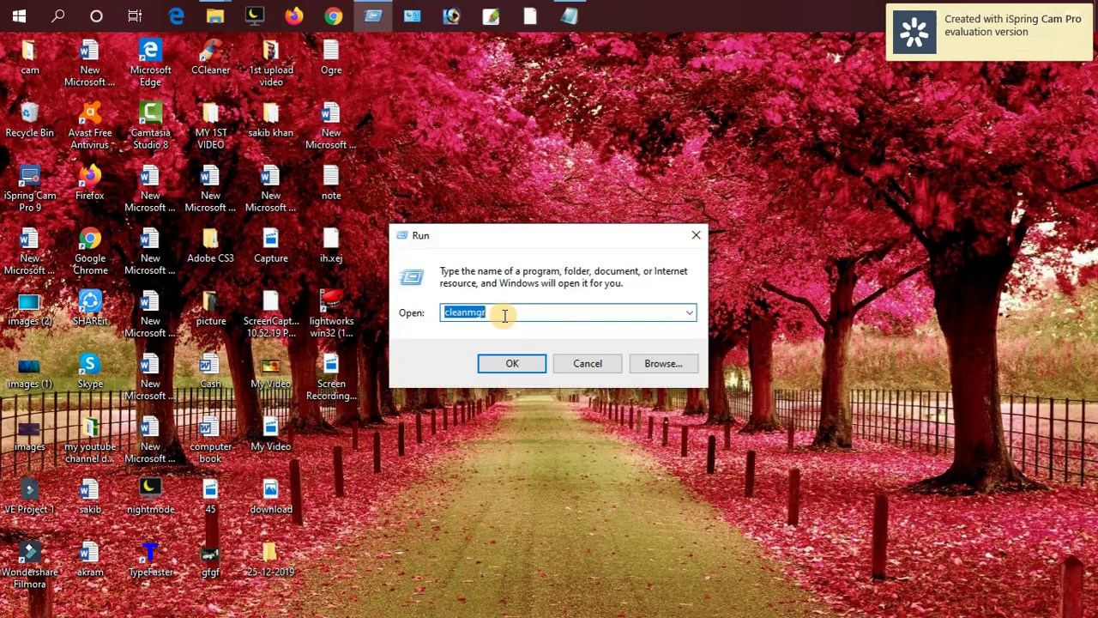
key(ctrl+v)
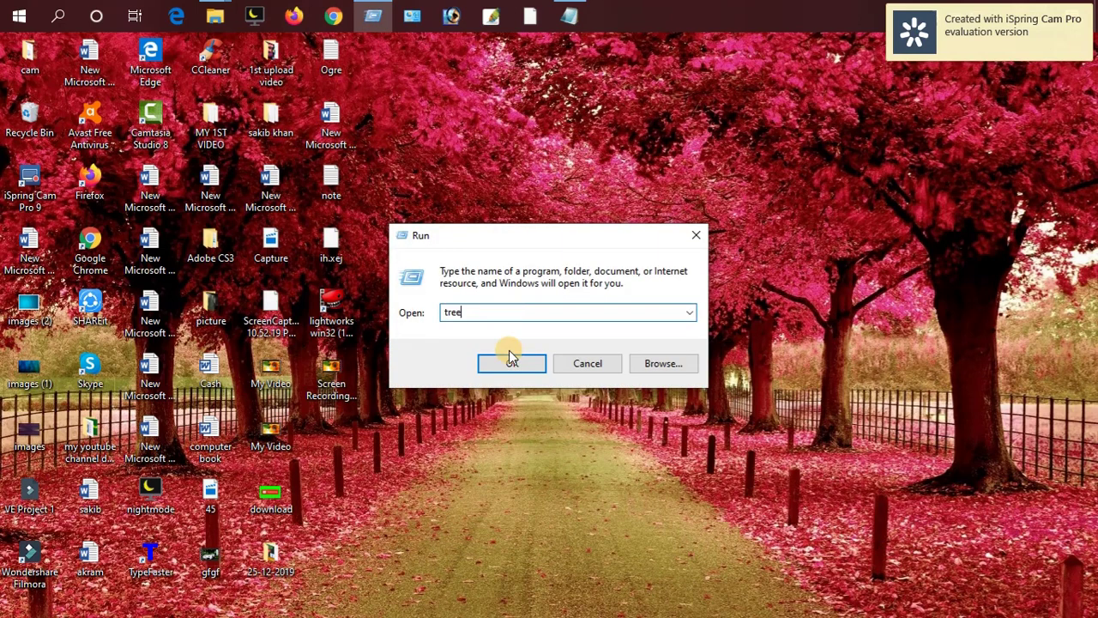
click(514, 363)
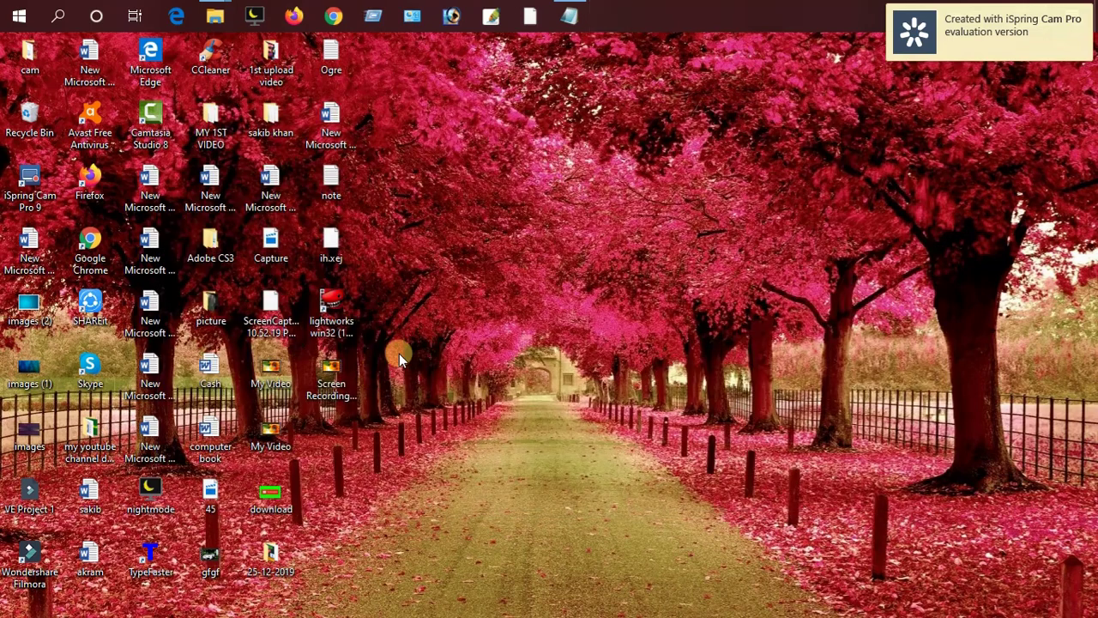
- Execute "tree" from the Run dialog a second time and refresh the desktop
click(380, 17)
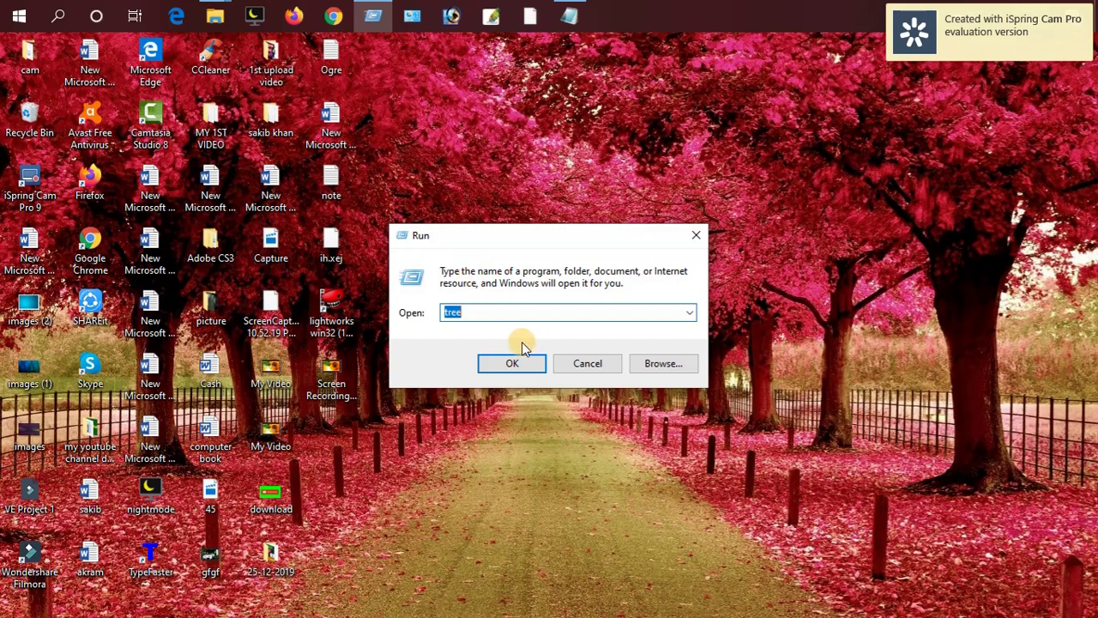
click(515, 369)
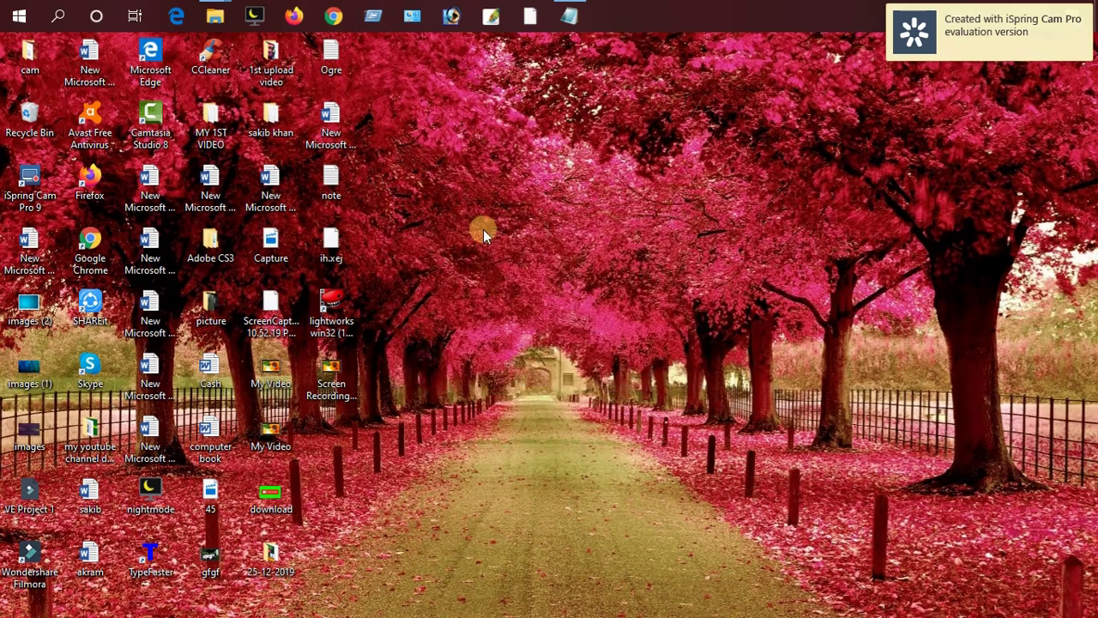
right_click(470, 161)
click(523, 207)
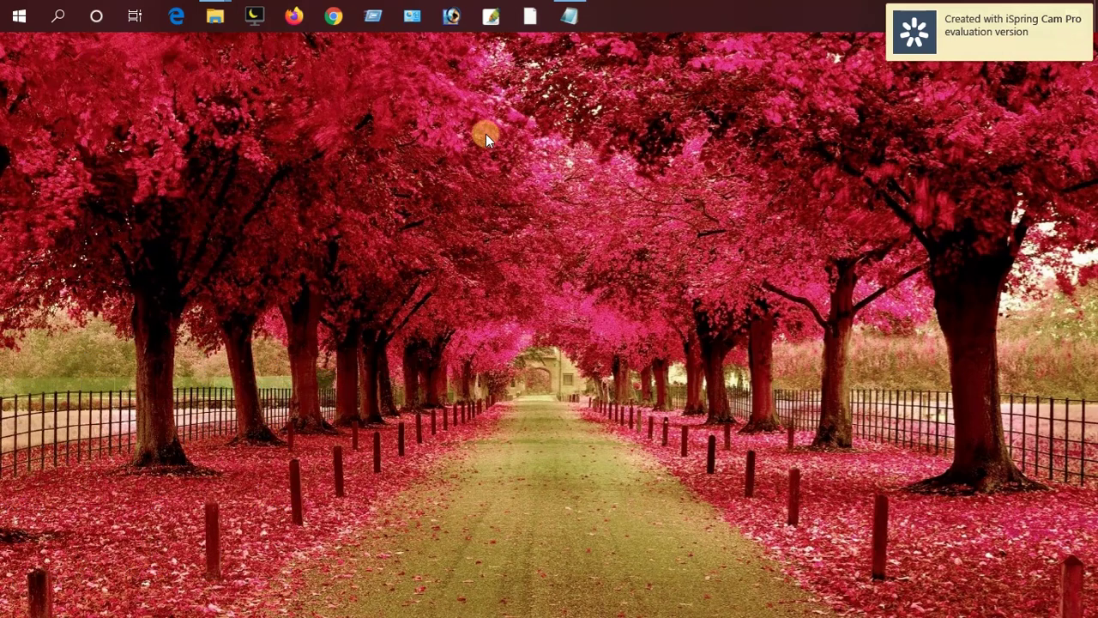
- Reopen the minimized note, close it, and refresh the desktop four times
click(570, 16)
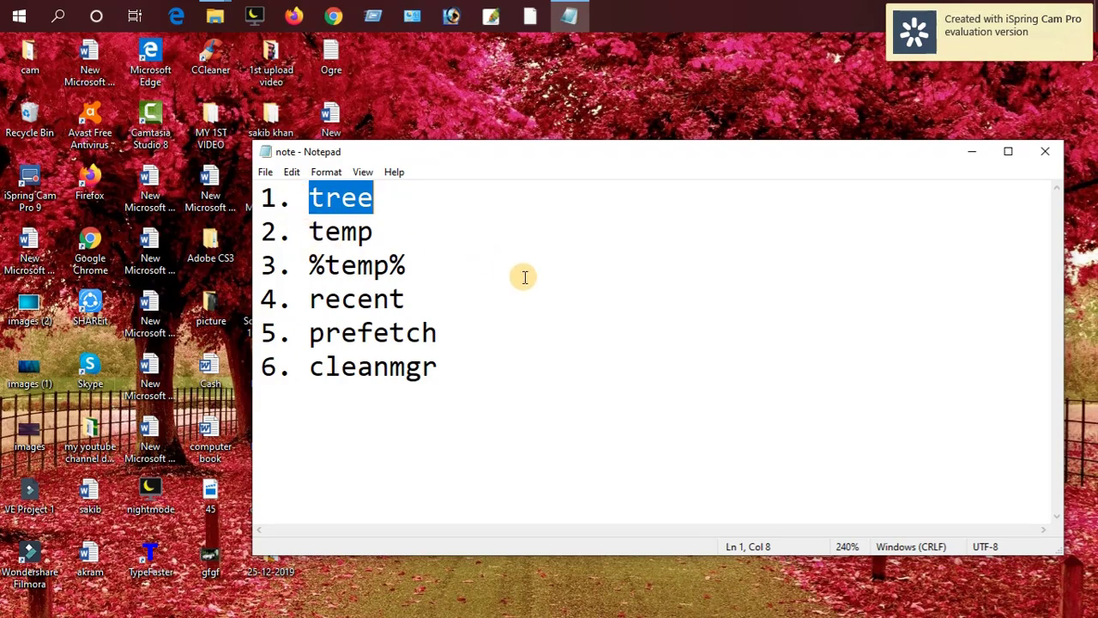
click(1051, 153)
right_click(544, 131)
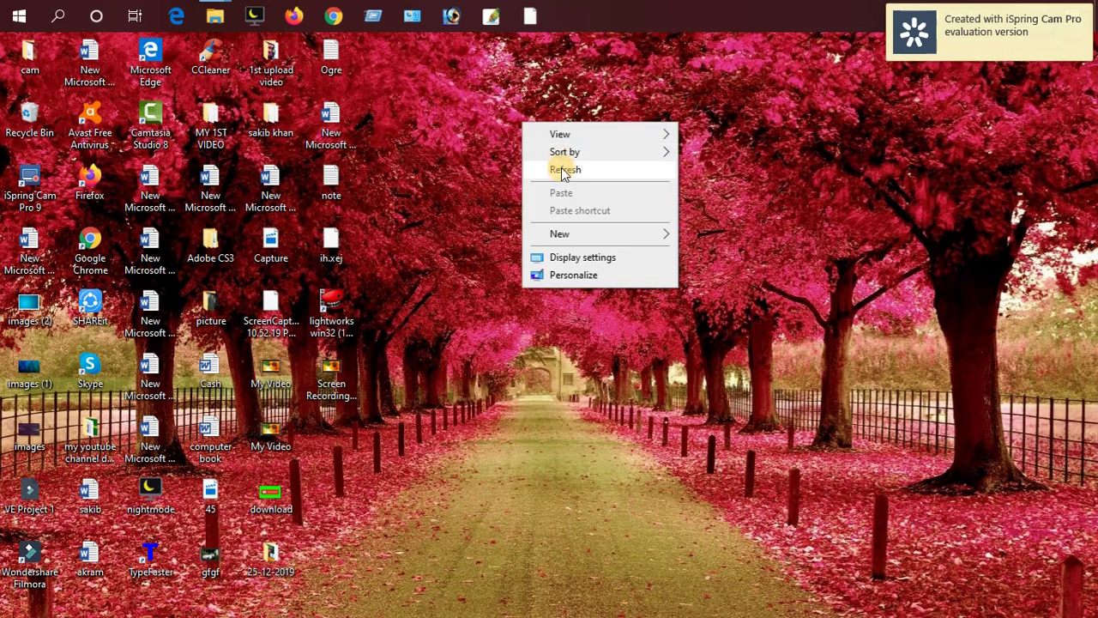
click(564, 171)
right_click(440, 71)
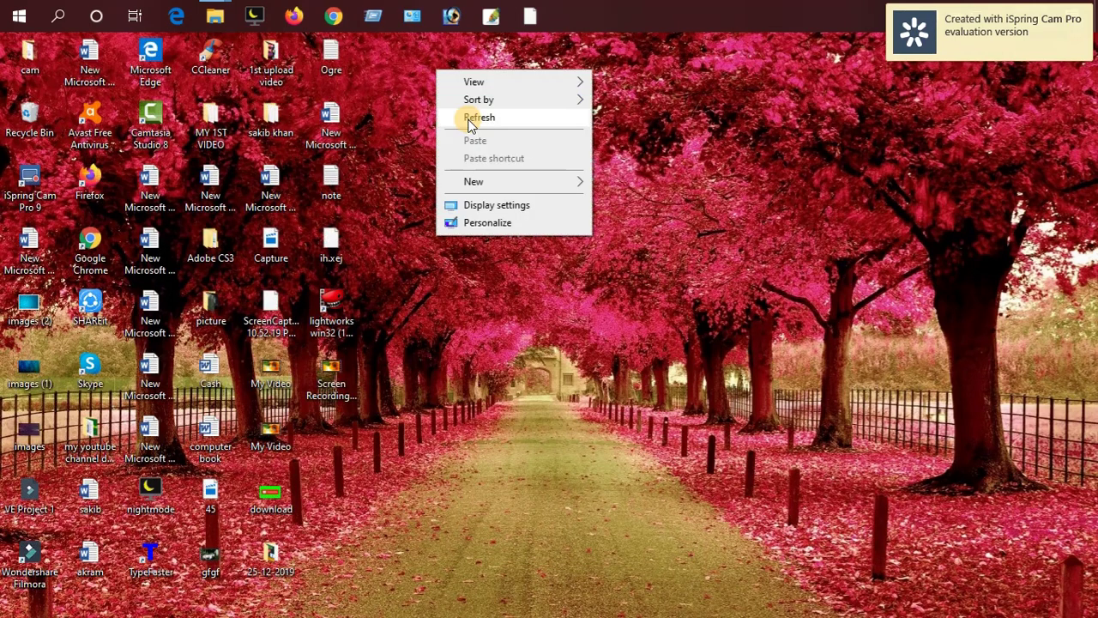
click(469, 120)
right_click(453, 85)
click(482, 133)
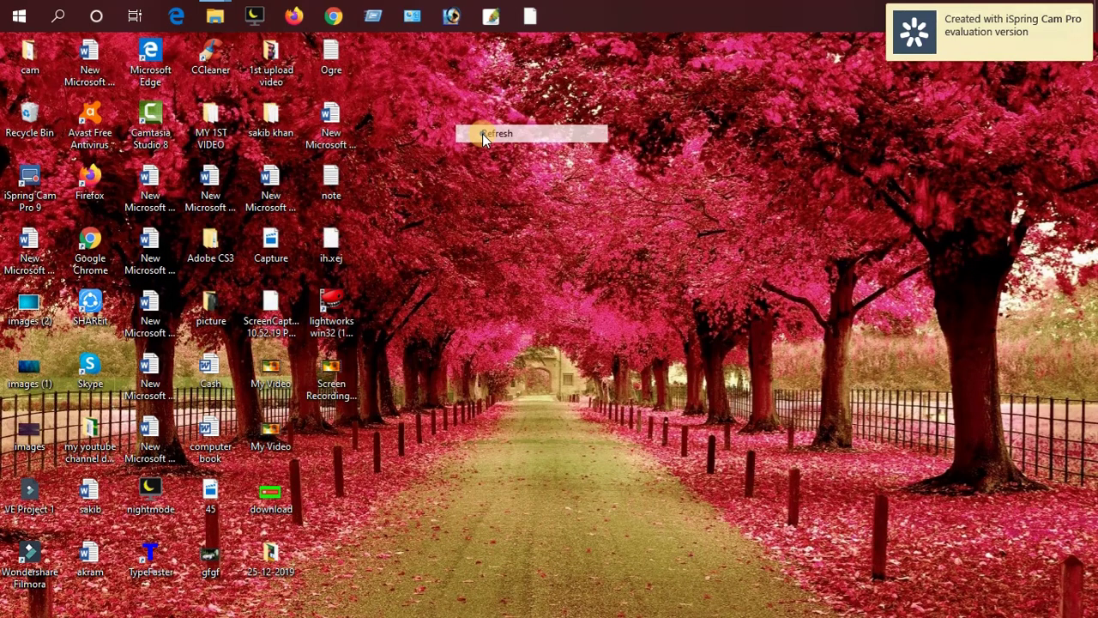
right_click(453, 89)
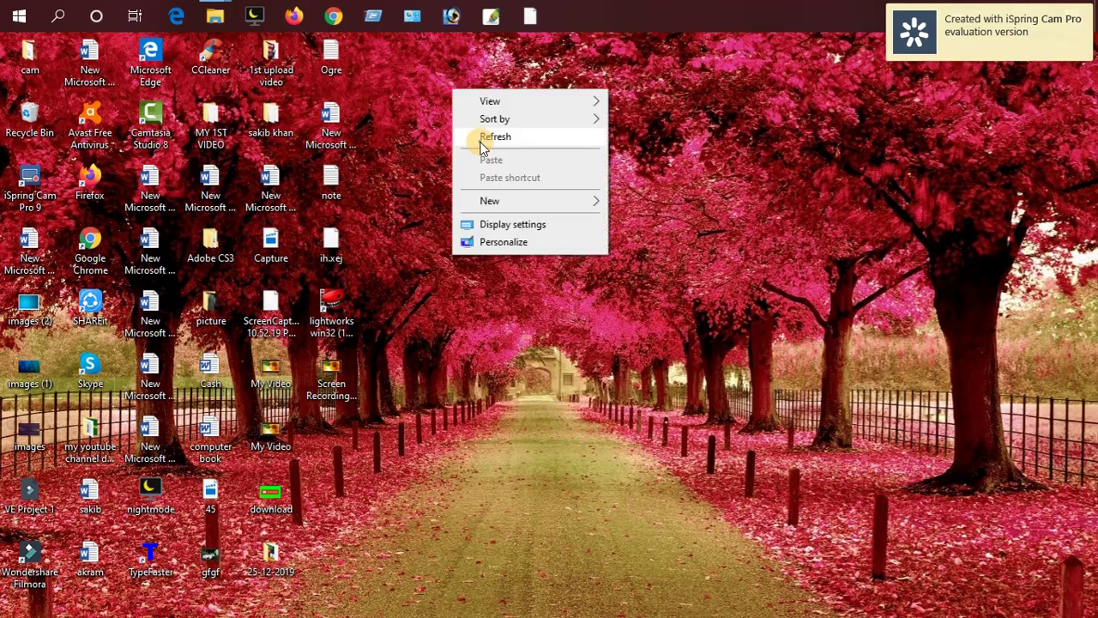
click(480, 143)
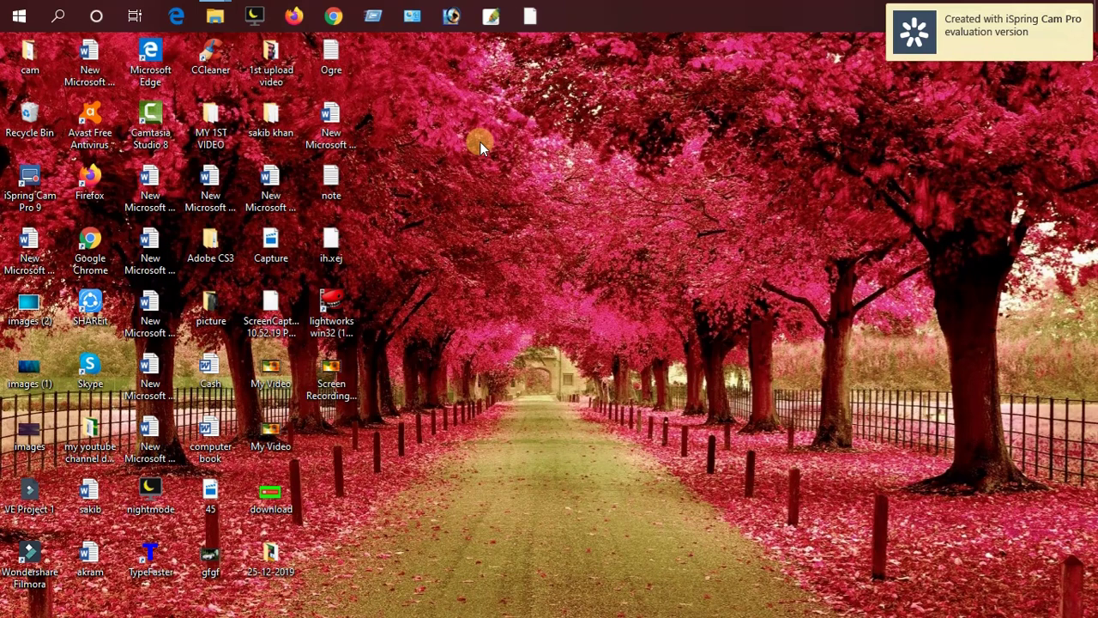